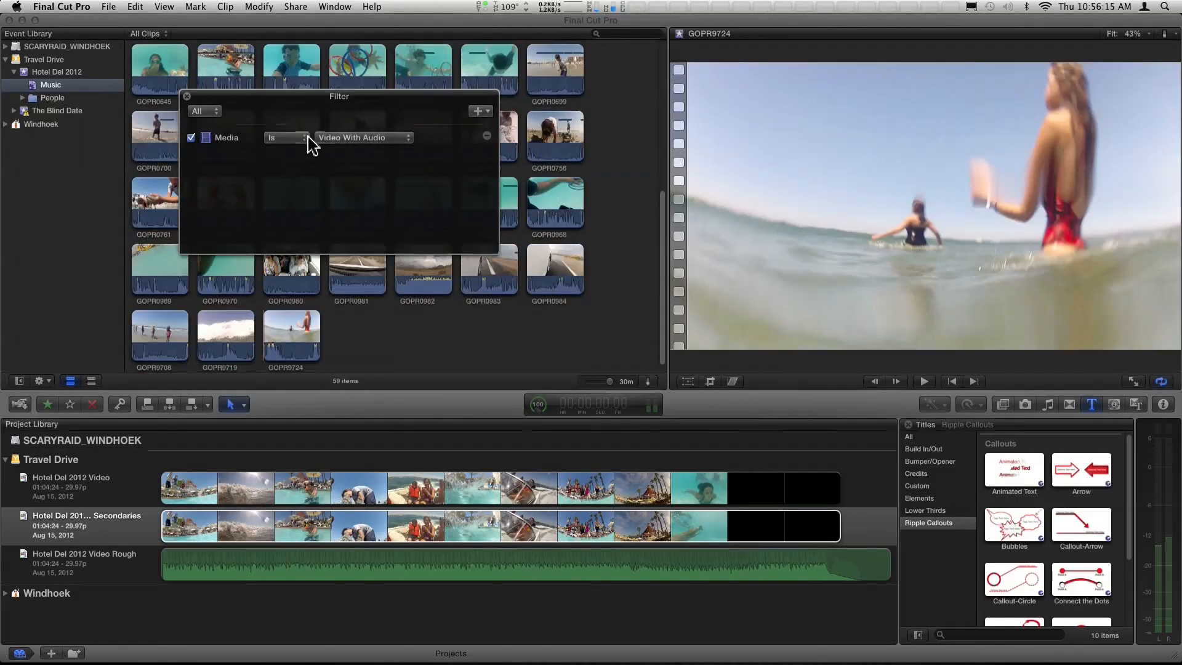
Set the Music smart collection's media filter to Audio Only and close the filter window.
click(343, 137)
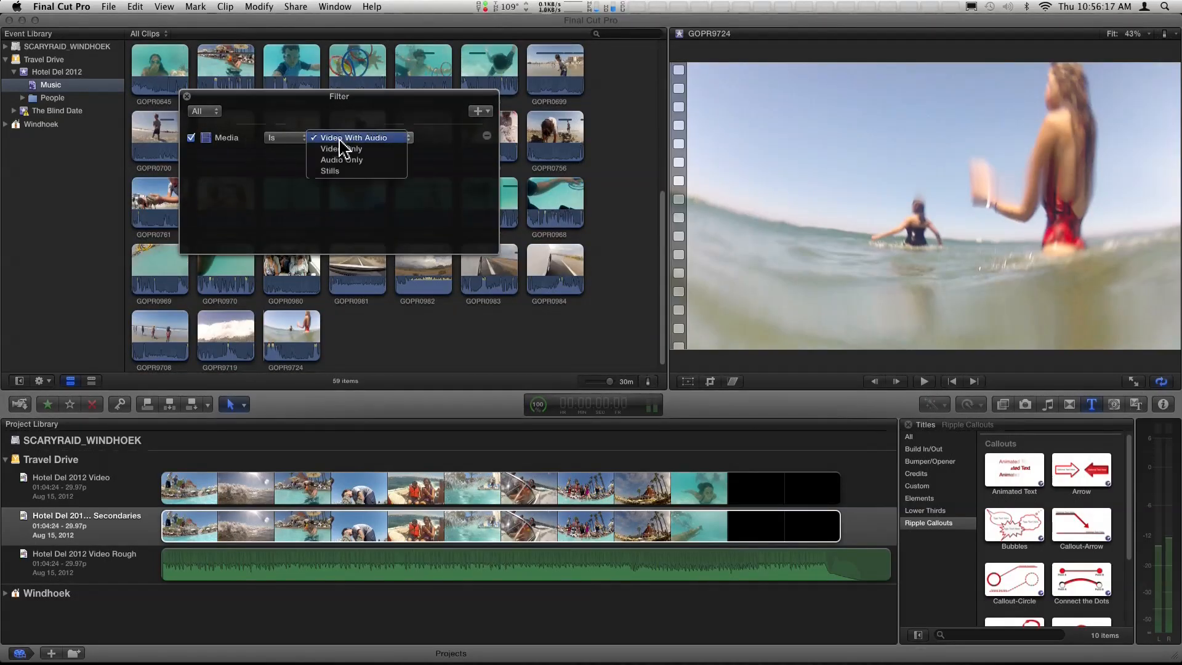
click(346, 167)
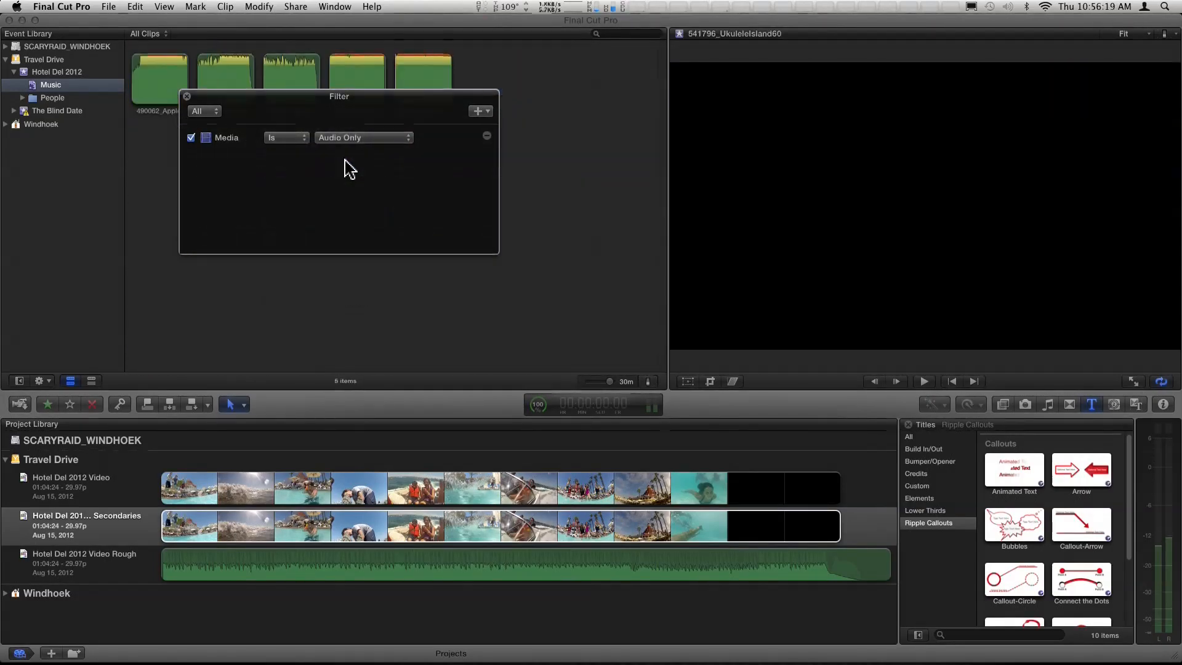
drag(358, 99, 360, 165)
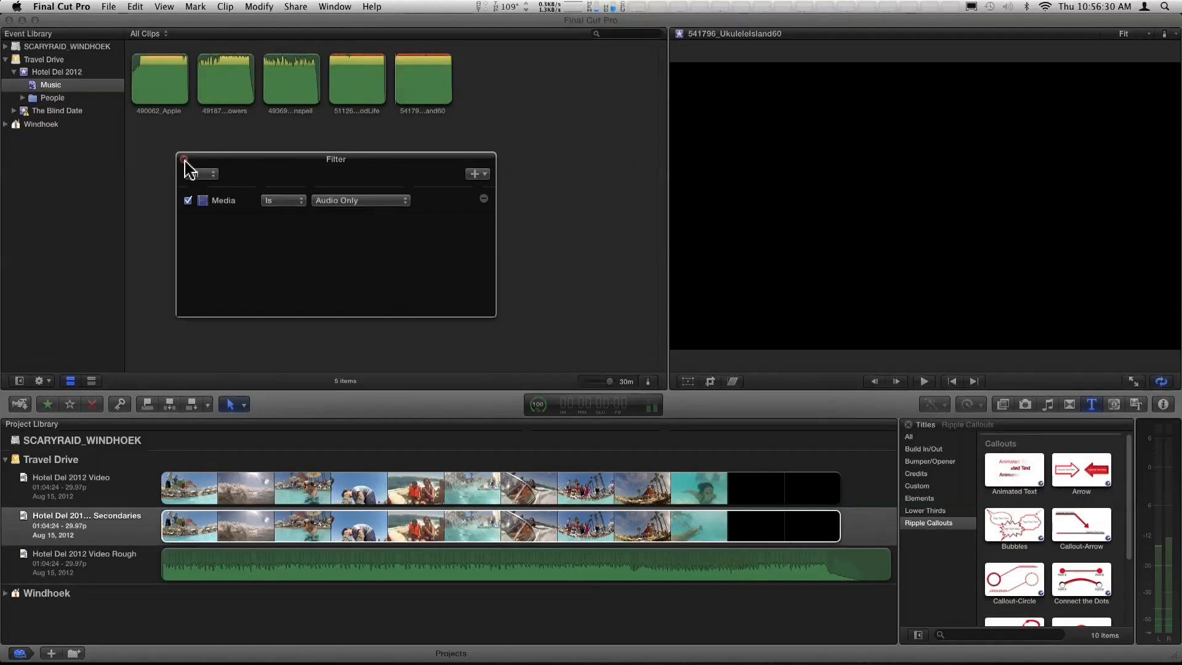
click(184, 159)
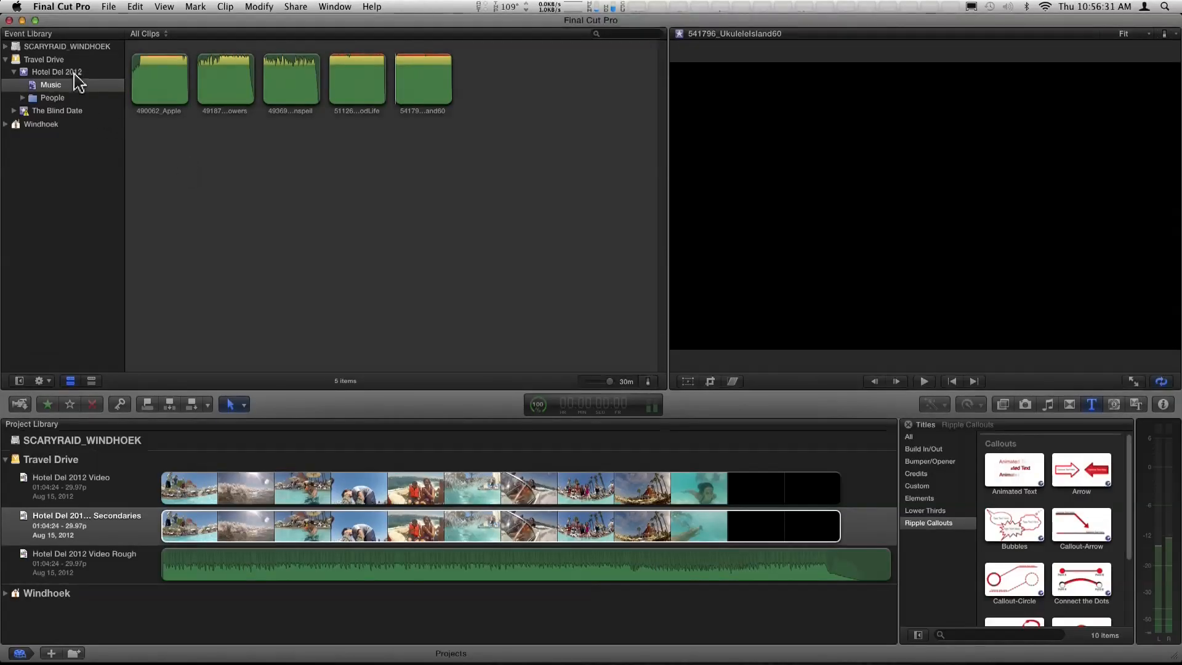
Duplicate the Music smart collection in the Hotel Del 2012 event and rename the copy Stills.
click(32, 87)
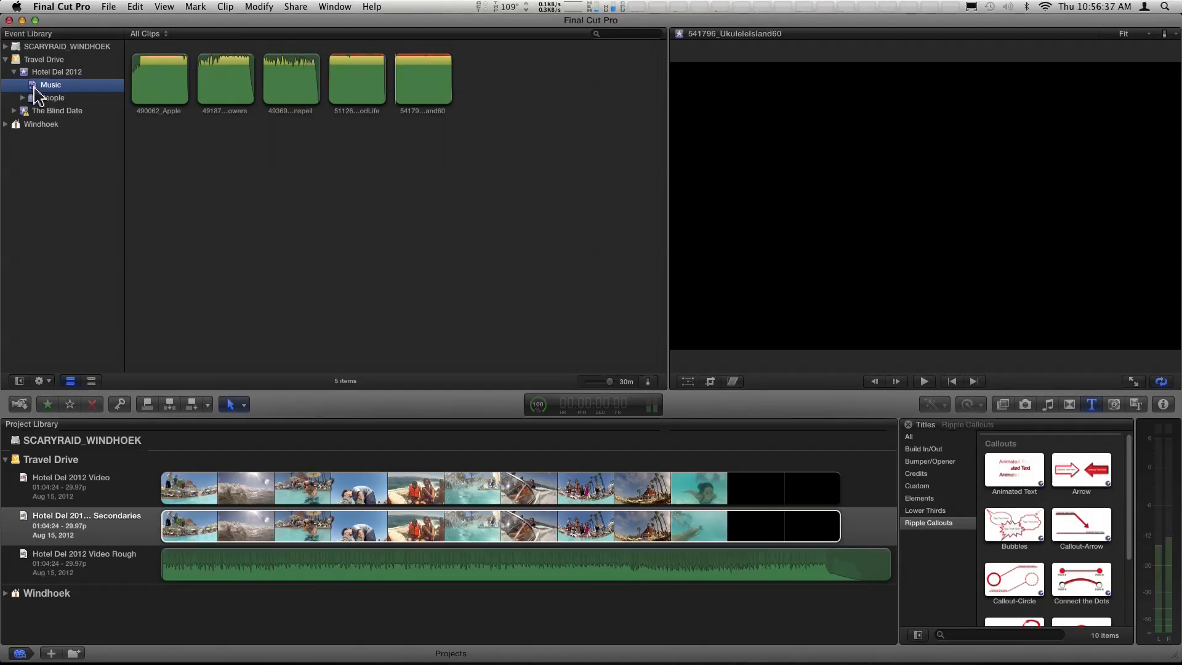
click(110, 8)
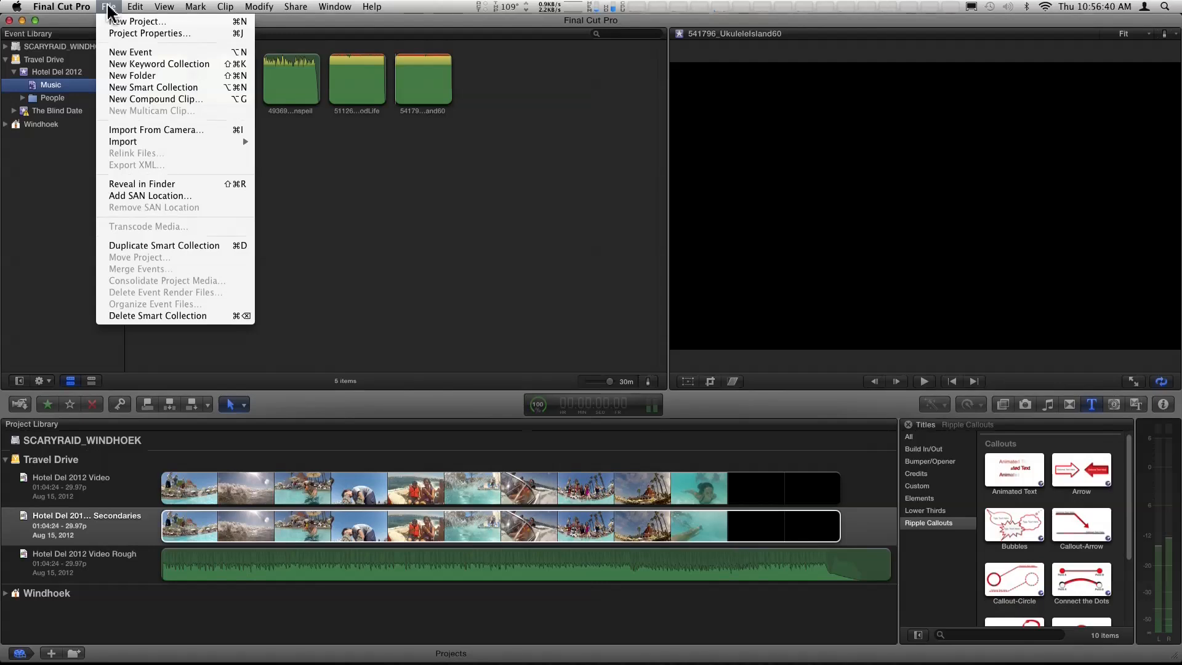
click(126, 245)
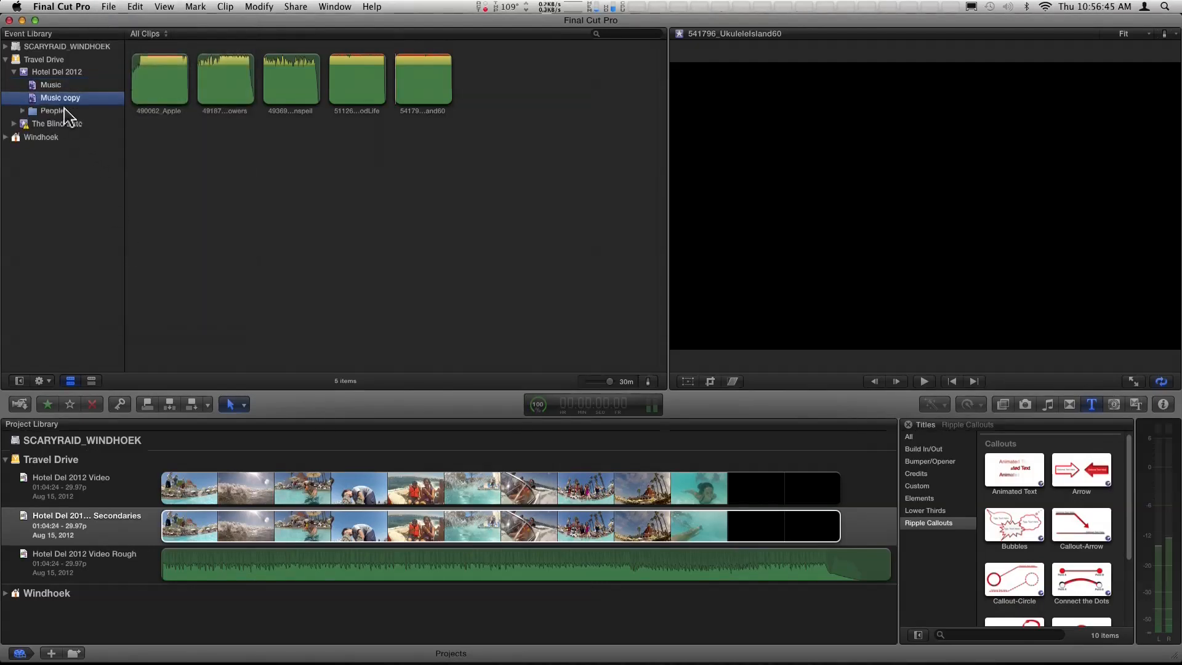
click(56, 97)
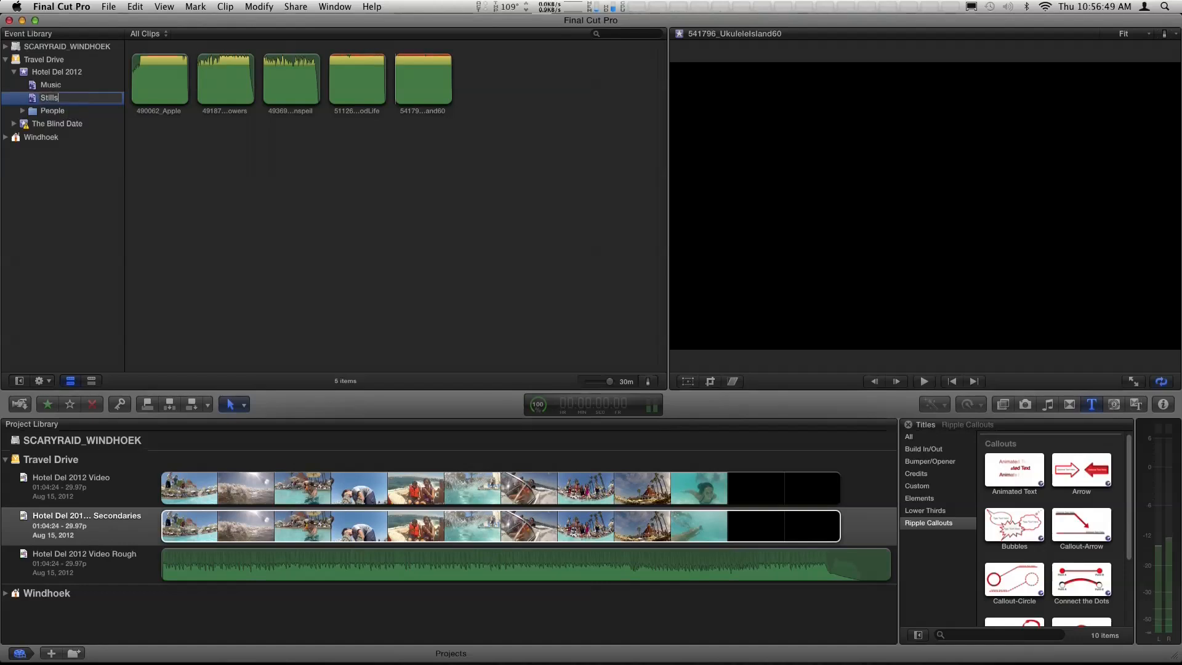
key(Return)
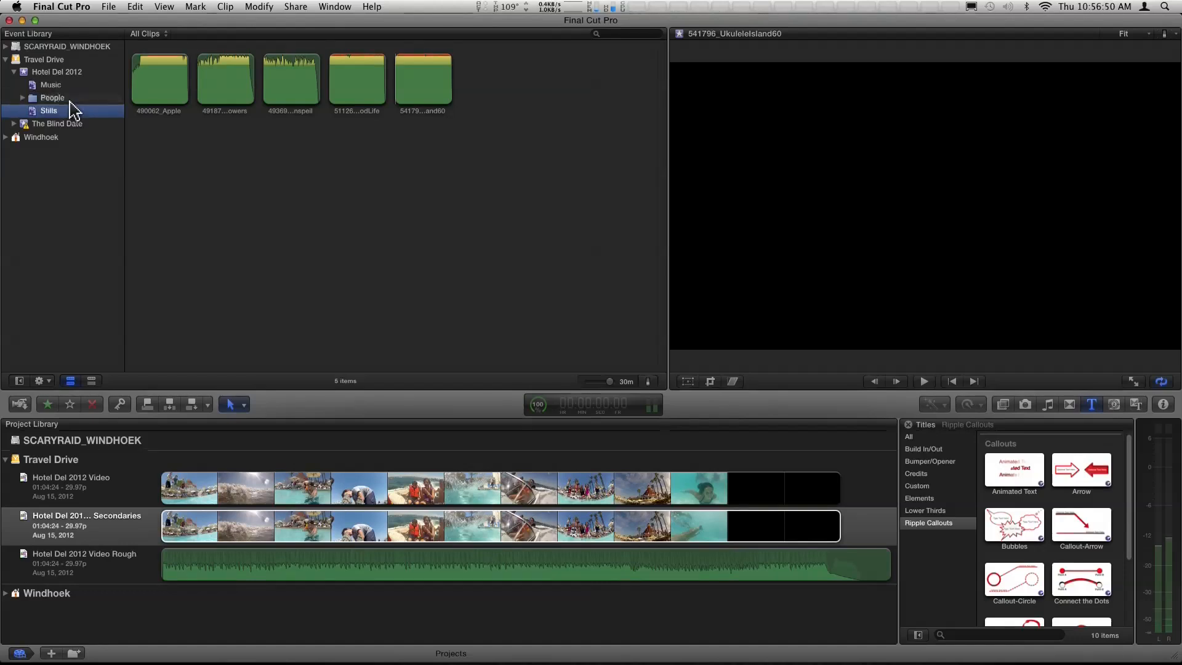
Set the Stills smart collection's media filter to Stills and close the filter window.
double_click(34, 115)
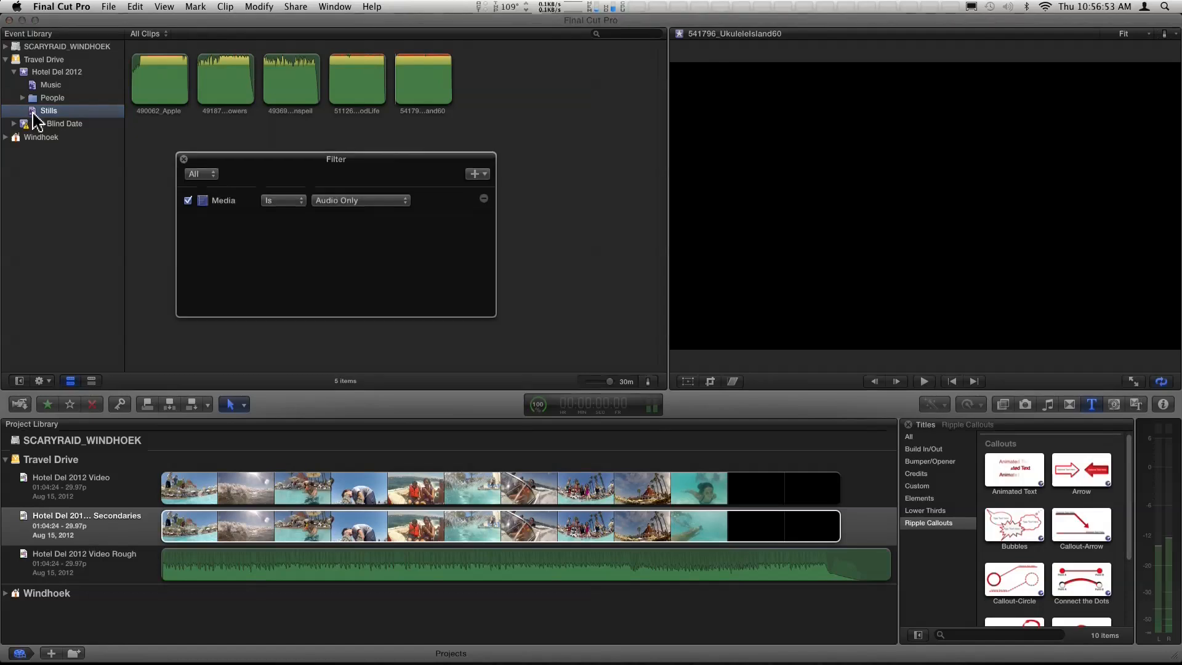
click(358, 210)
click(354, 213)
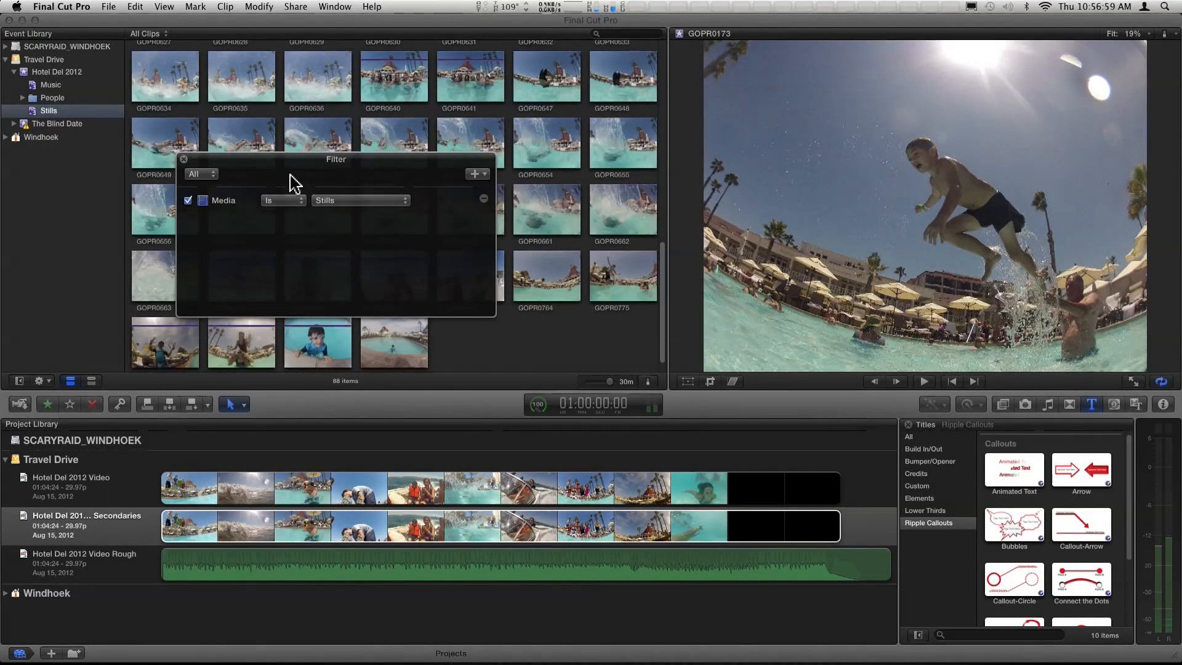
click(185, 161)
Duplicate the Stills smart collection and rename the copy Video.
click(42, 112)
click(32, 112)
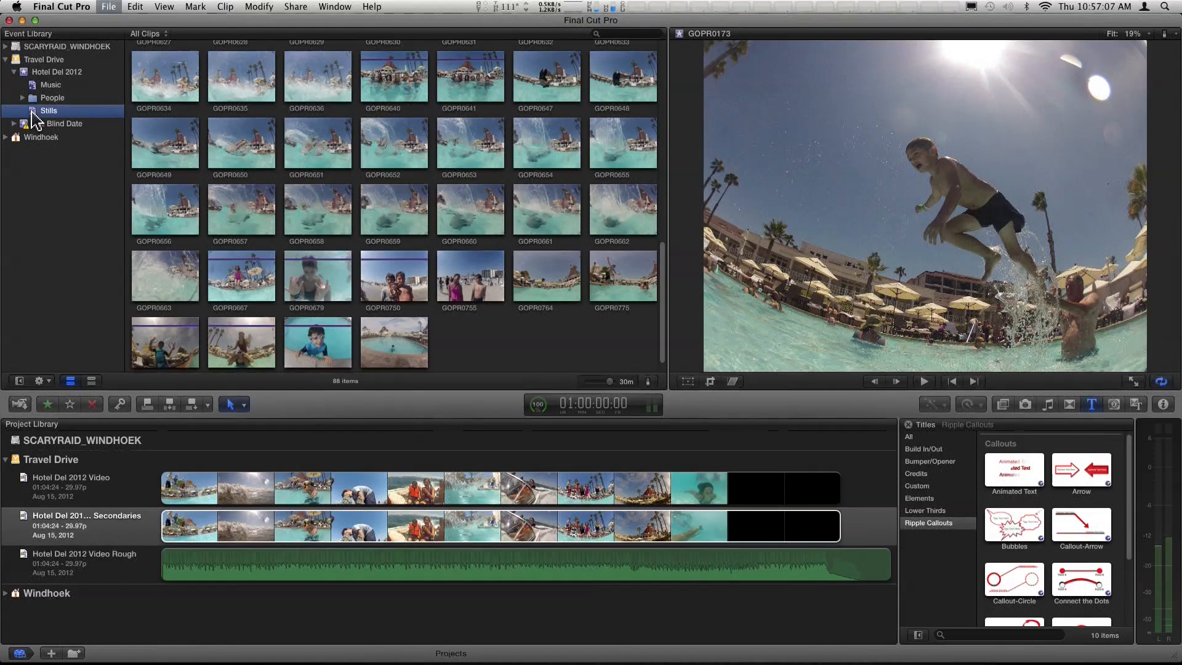
click(54, 125)
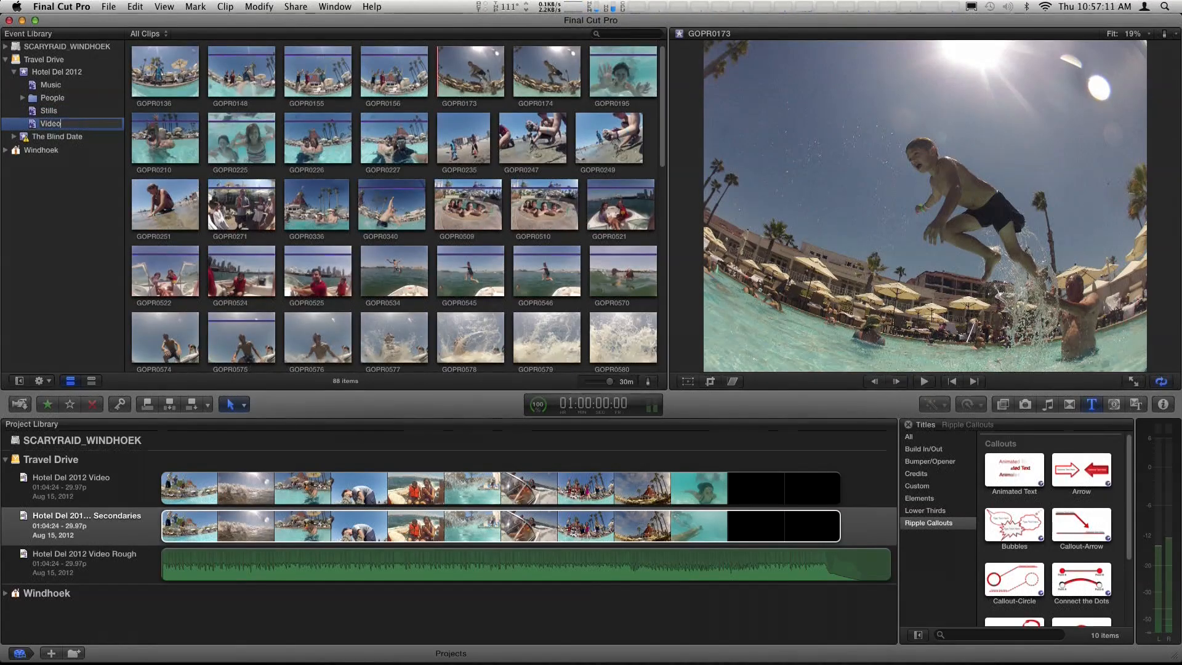
key(Return)
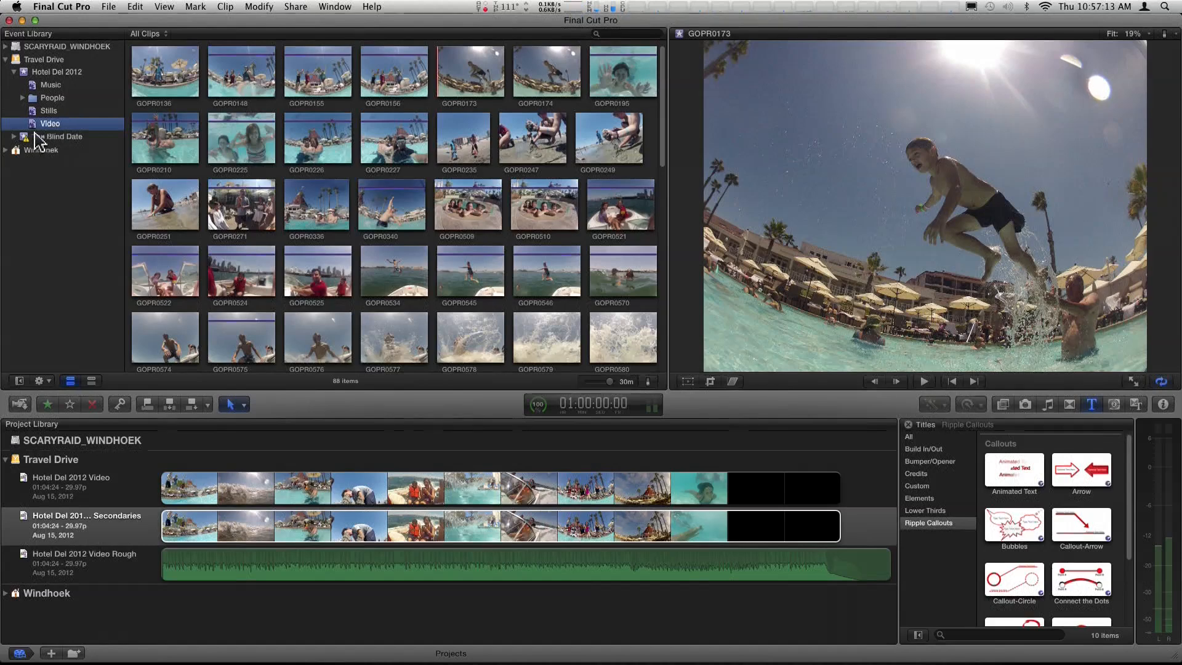
Set the Video smart collection's media filter to Video With Audio and close the filter window.
double_click(33, 126)
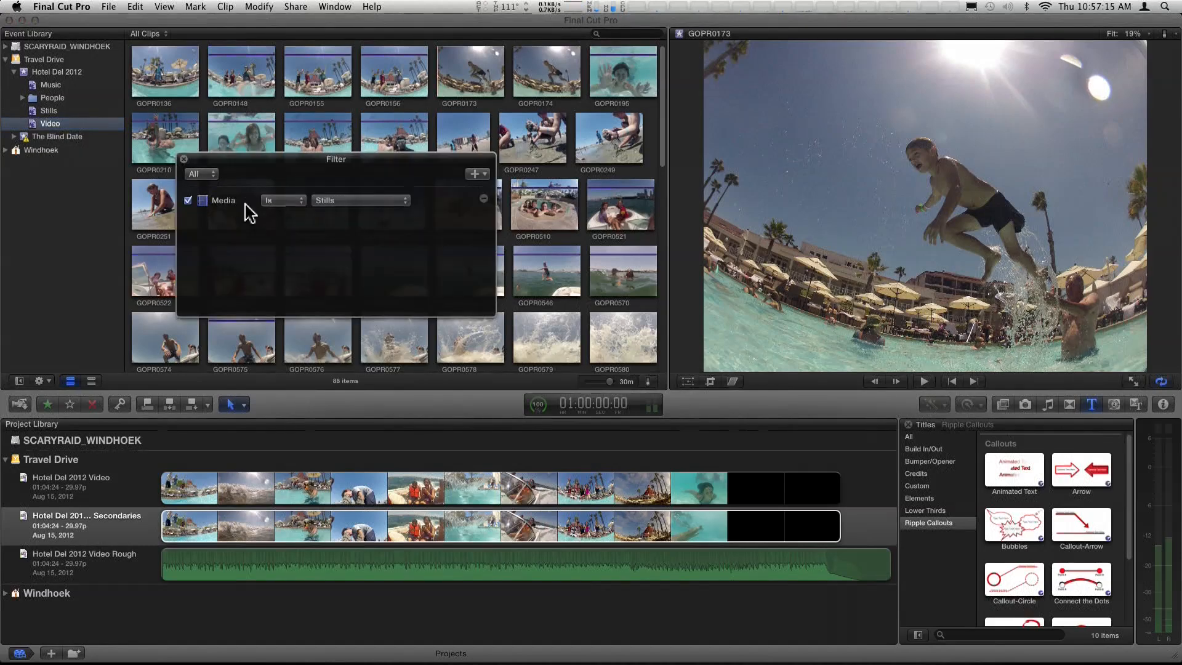
click(360, 203)
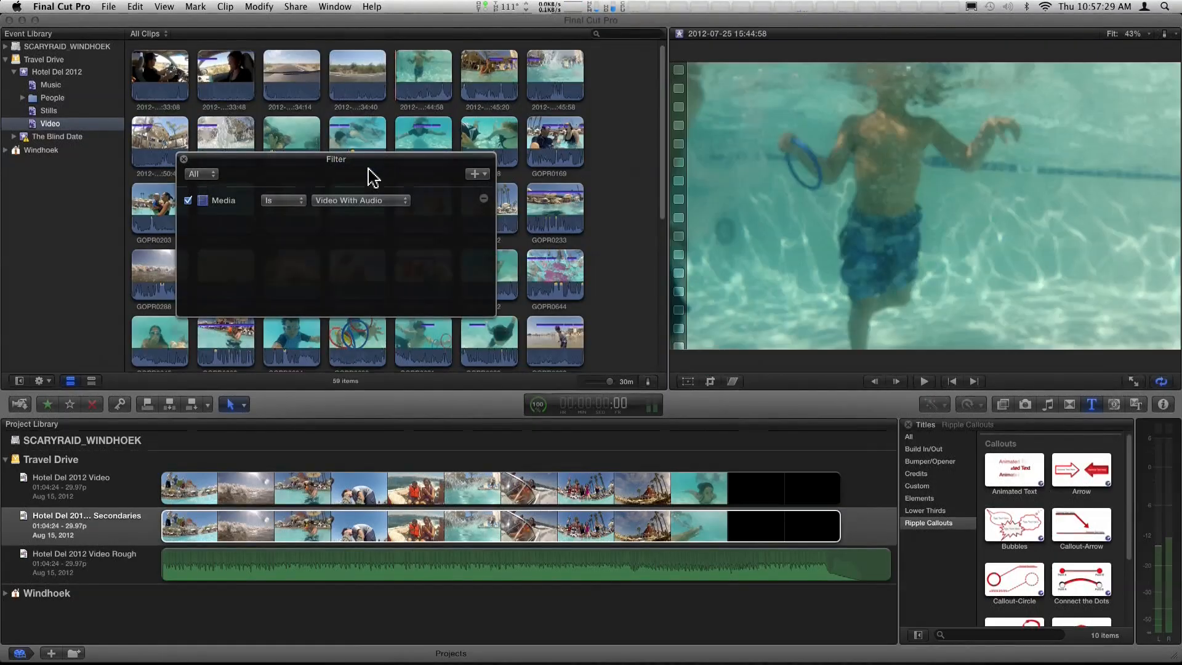
click(183, 159)
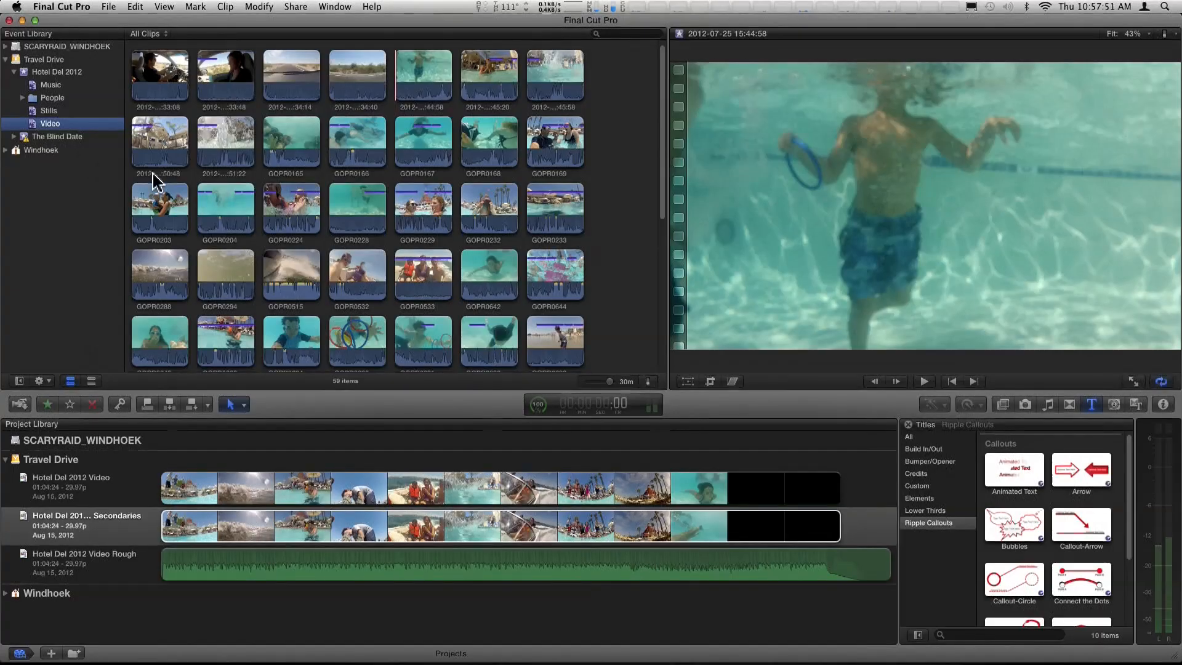
Assign Pool, Beach and Boat to the first three keyword shortcuts and move the keyword editor clear of the clip thumbnails.
scroll(253, 188, down, 2)
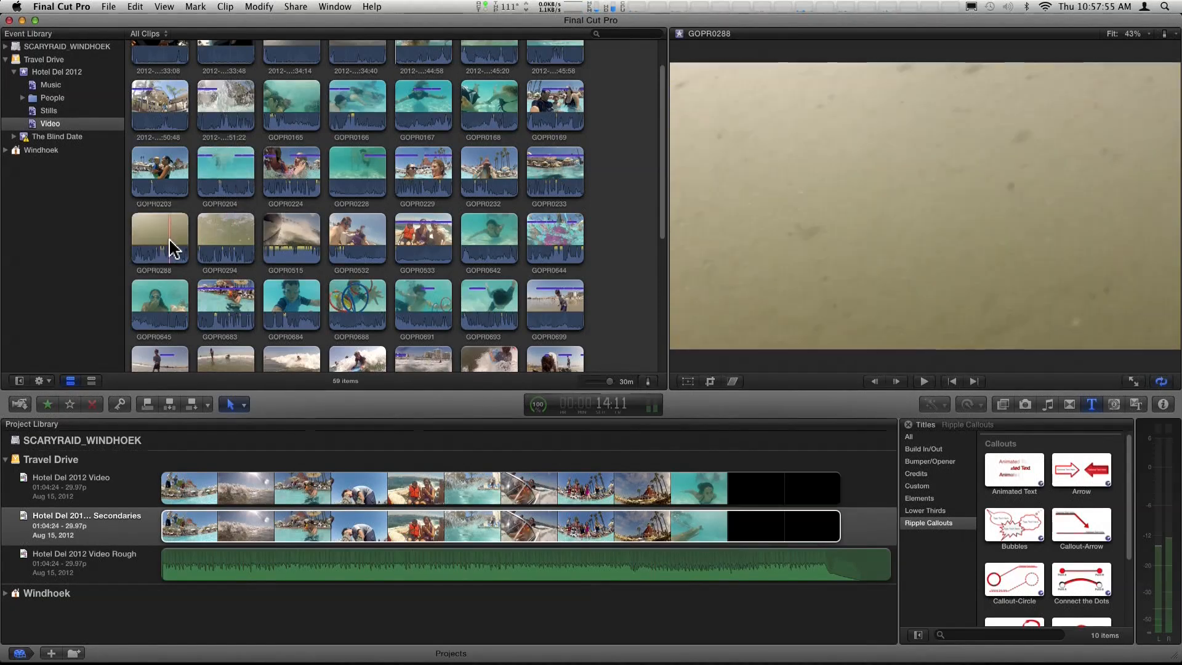
scroll(162, 248, down, 2)
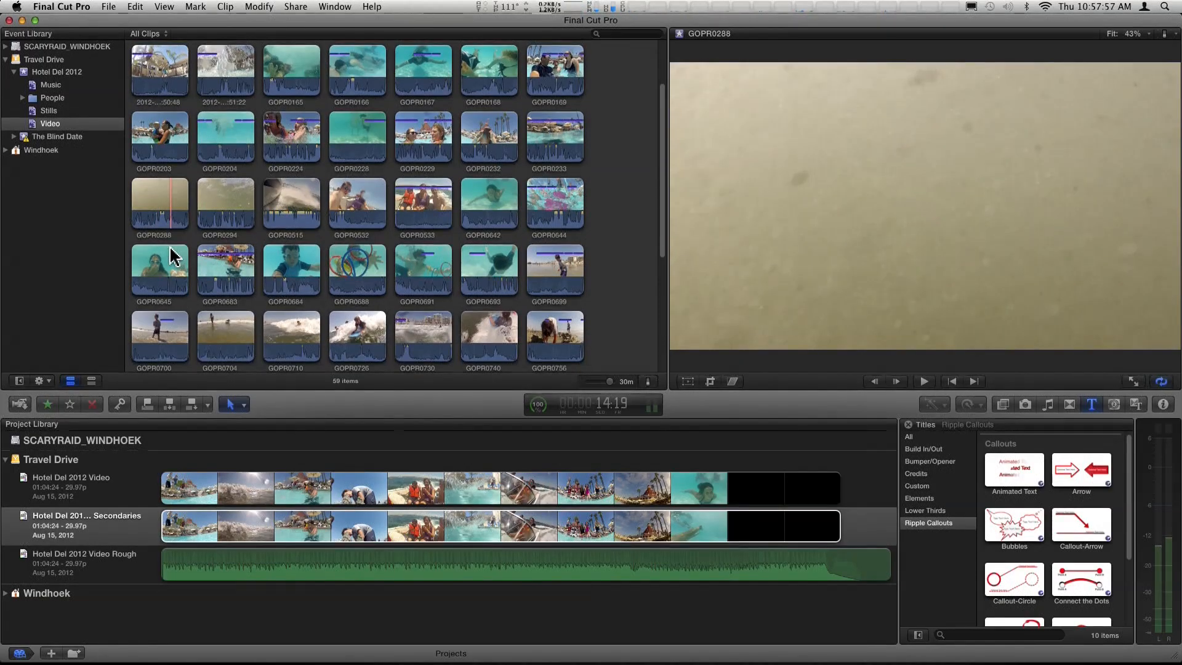
scroll(175, 255, down, 5)
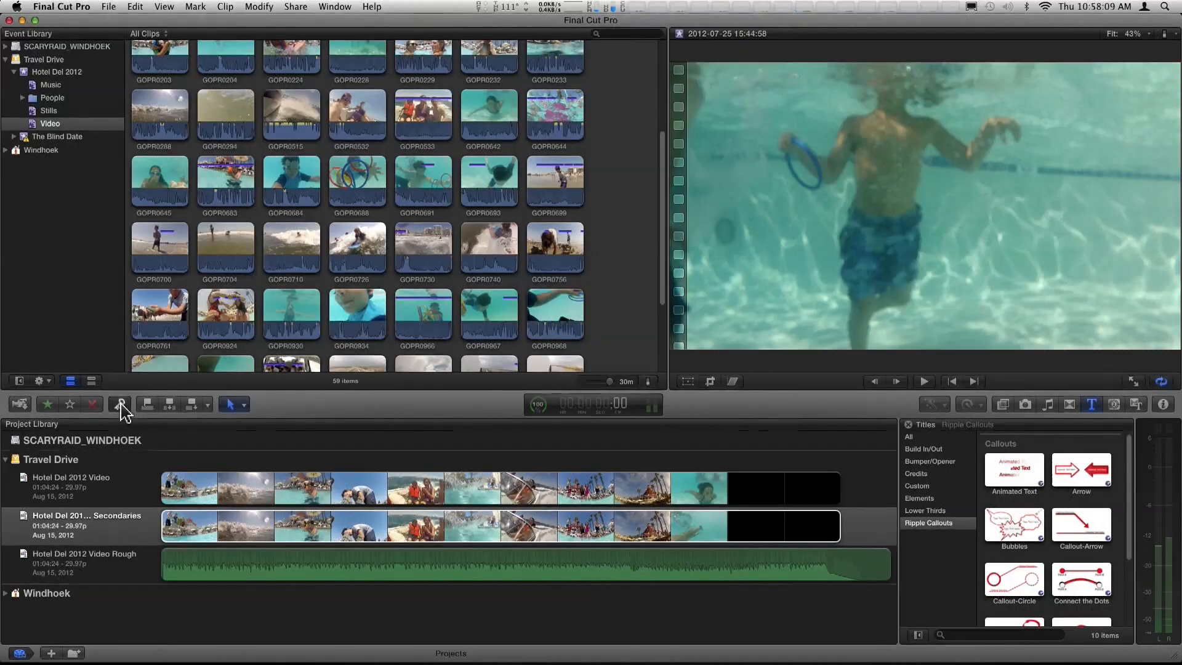
click(119, 404)
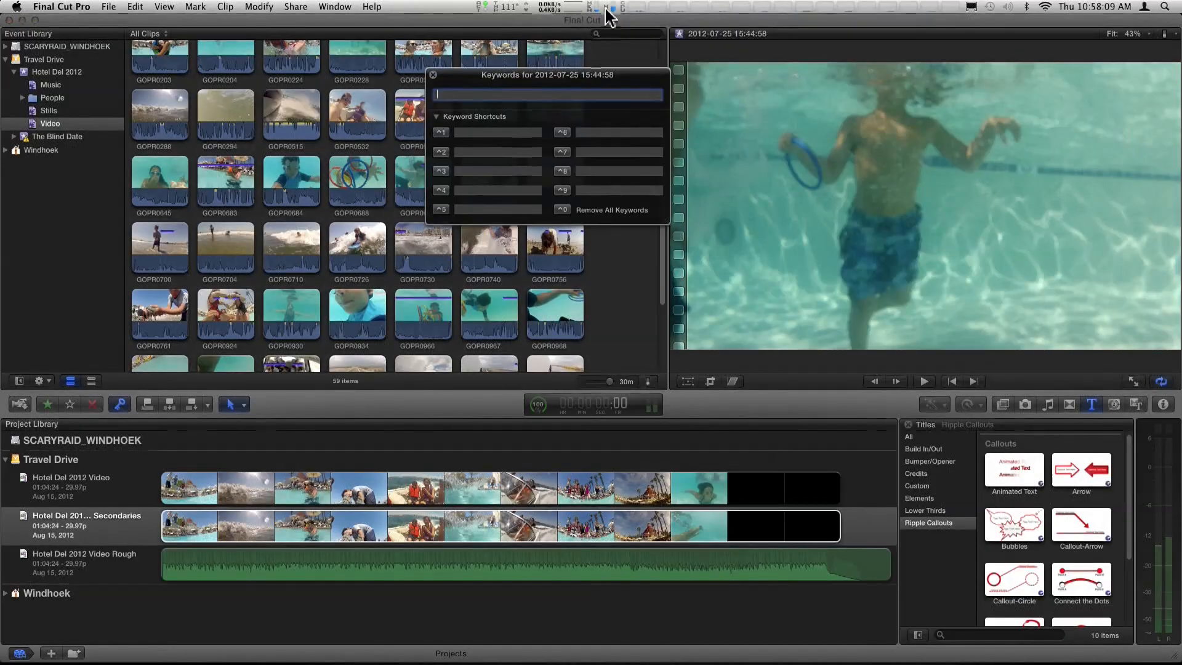
drag(504, 80, 372, 130)
click(346, 183)
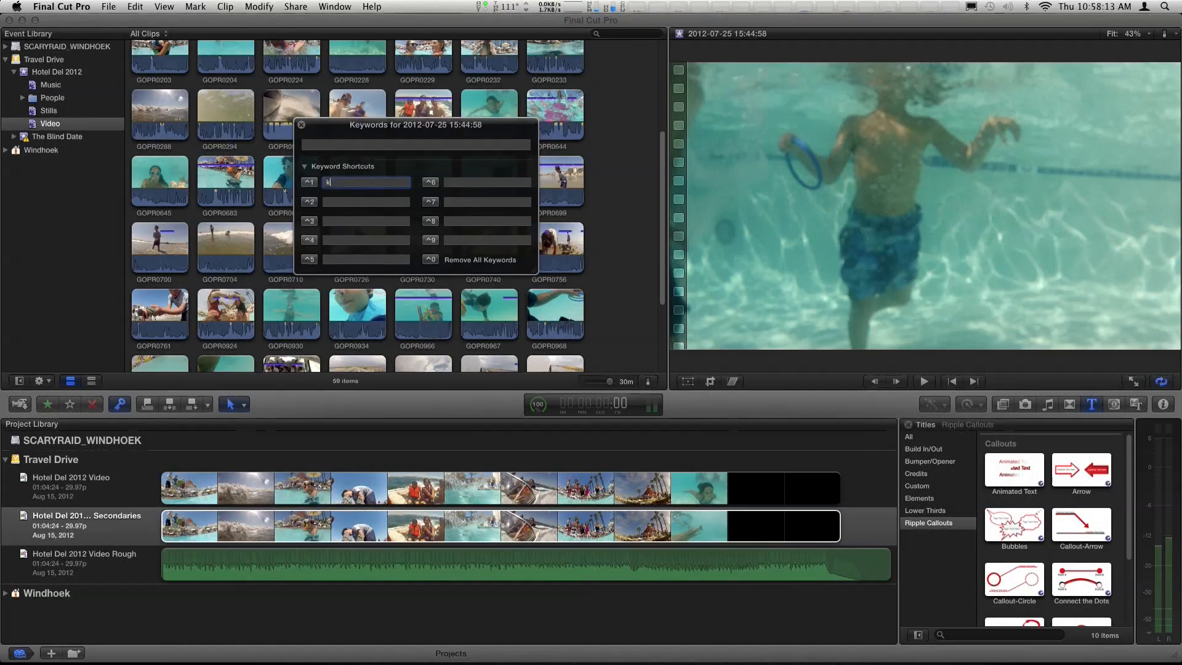
key(Tab)
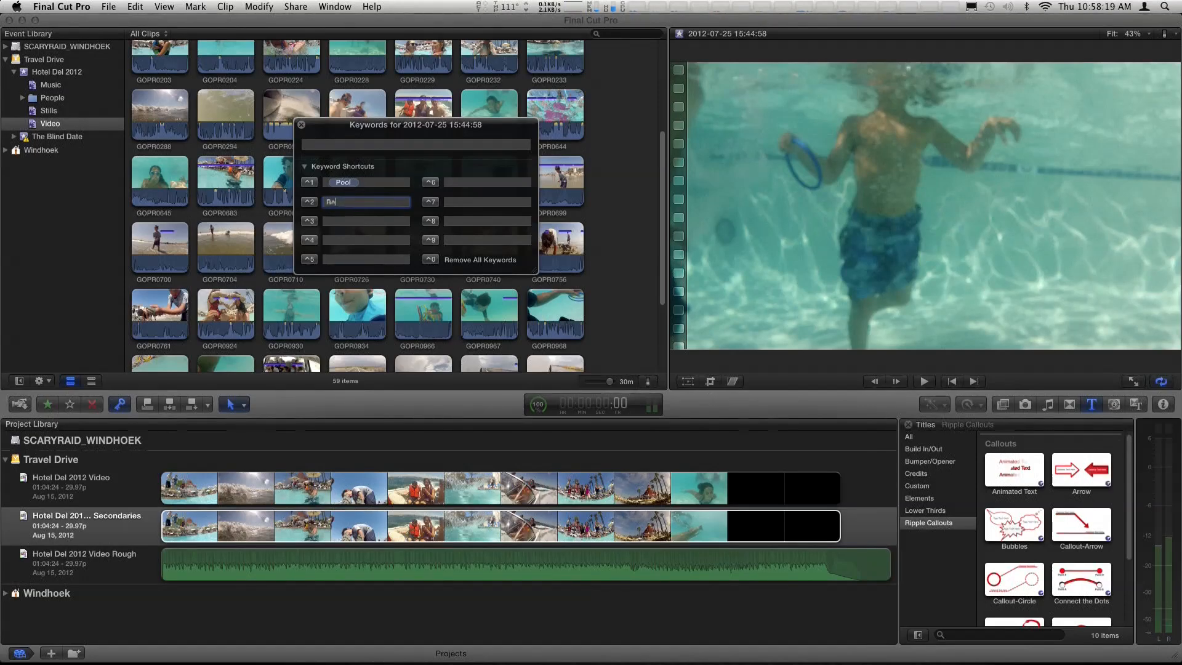
text(Beach)
key(Tab)
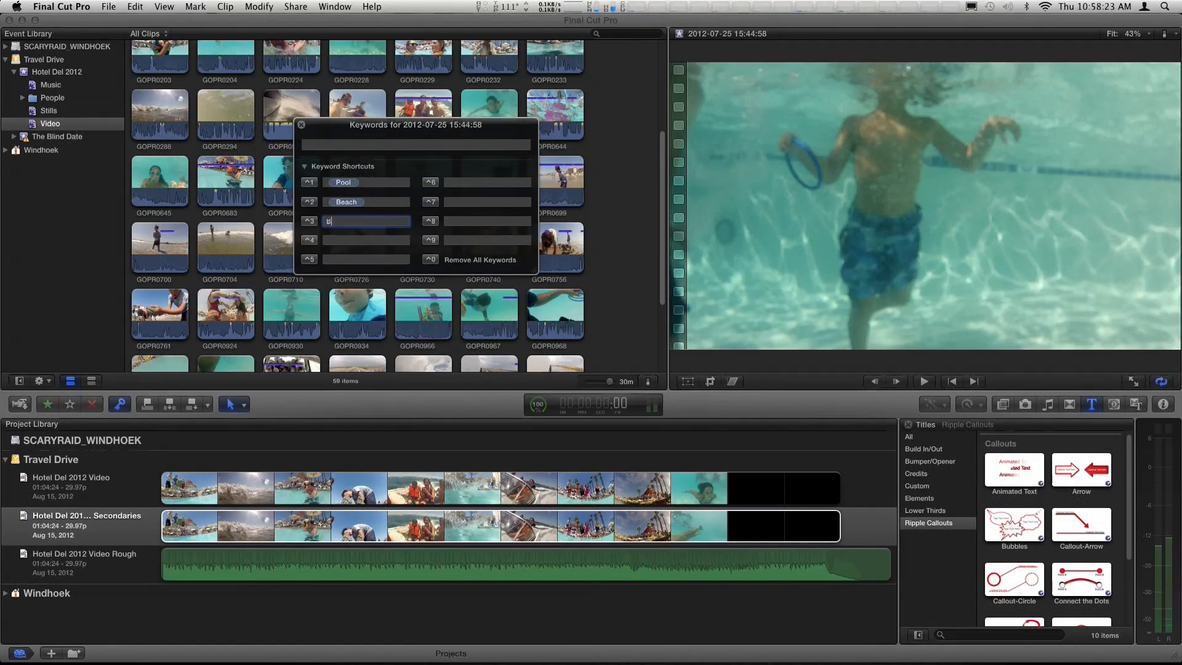
key(Tab)
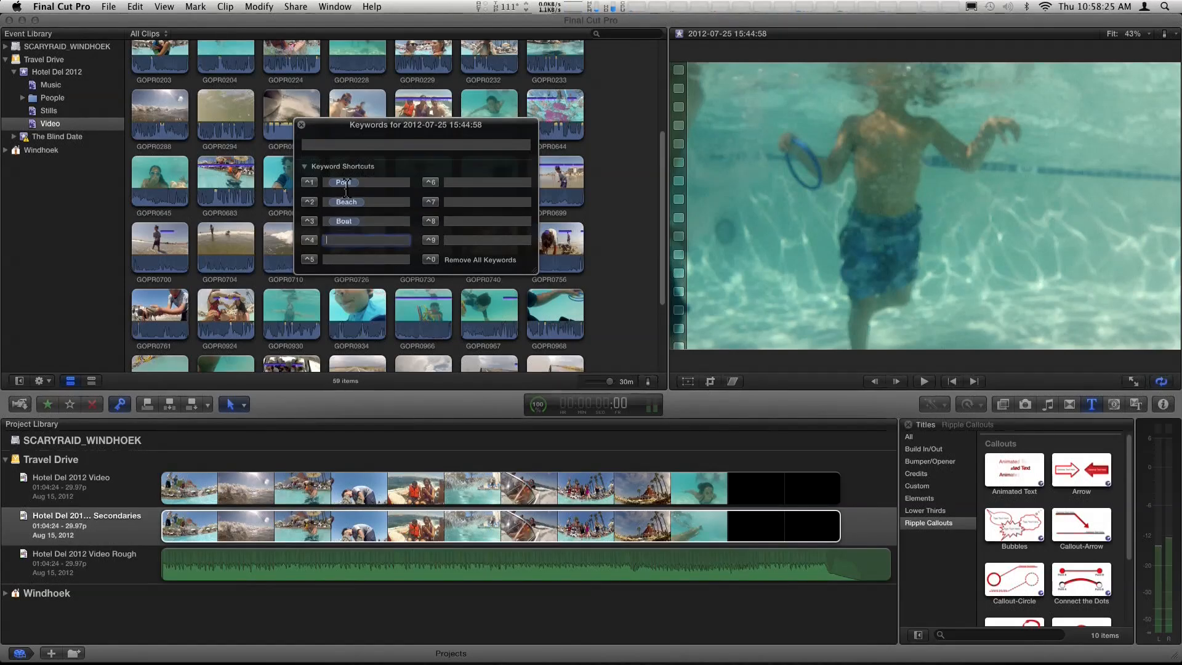
drag(382, 130, 275, 390)
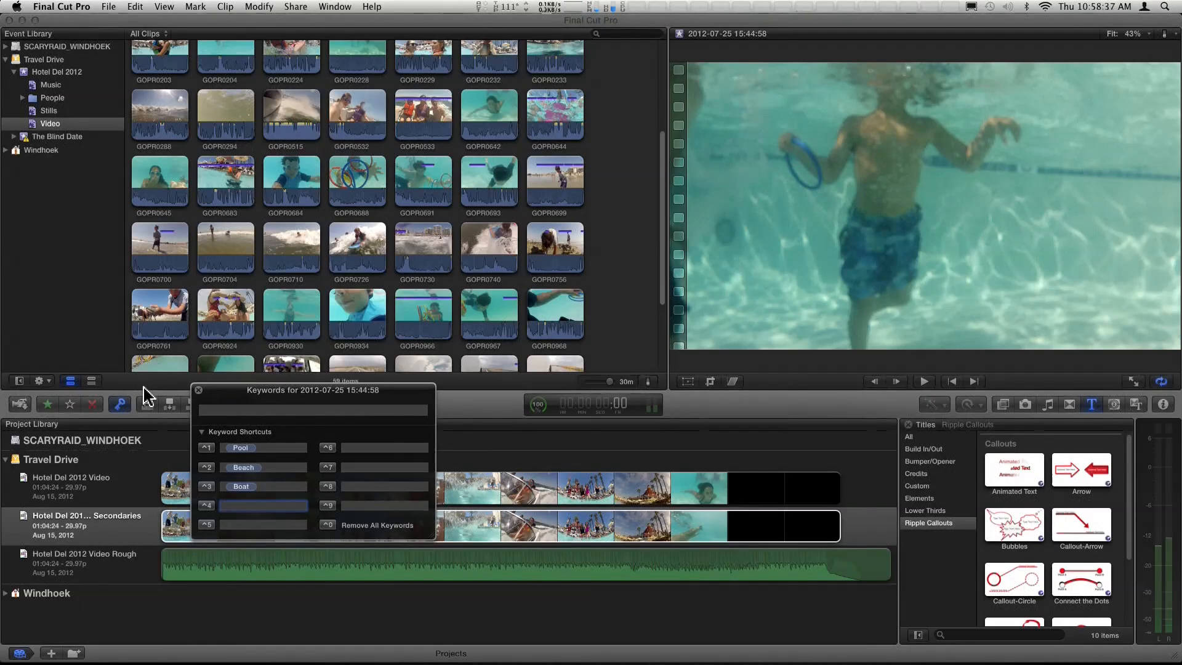
Apply the Pool keyword to clips GOPR0165 to GOPR0168, 0204, 0228, 0642, 0684, 0688, 0691 and 0693 in the Video collection.
scroll(369, 293, up, 5)
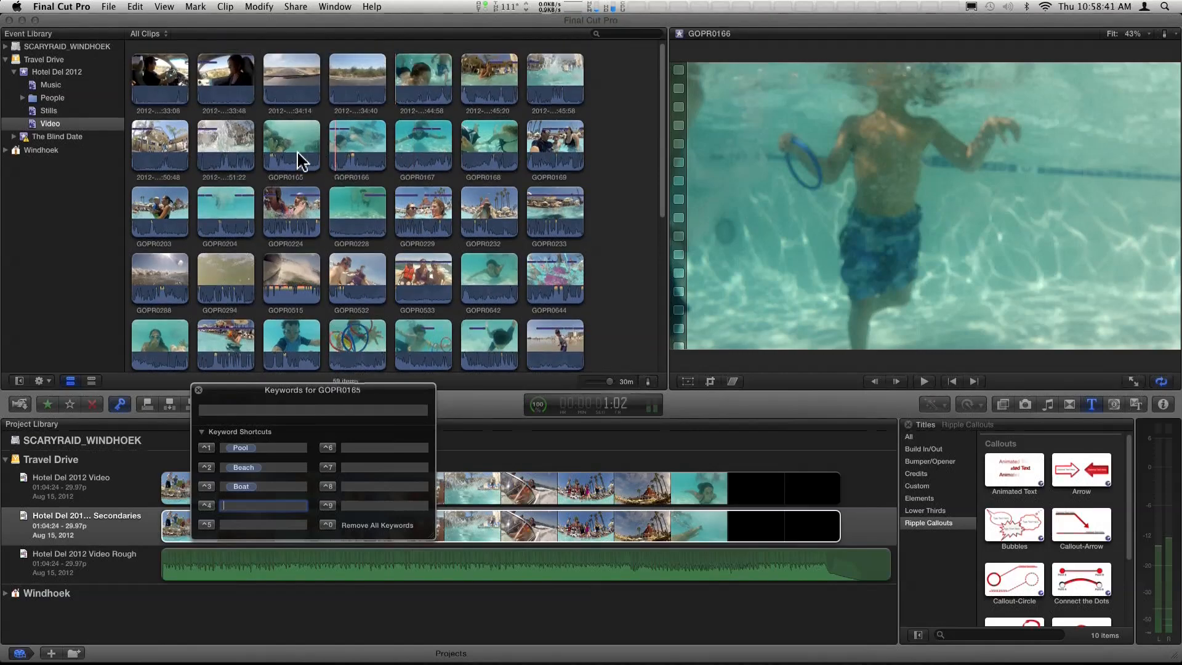
click(296, 152)
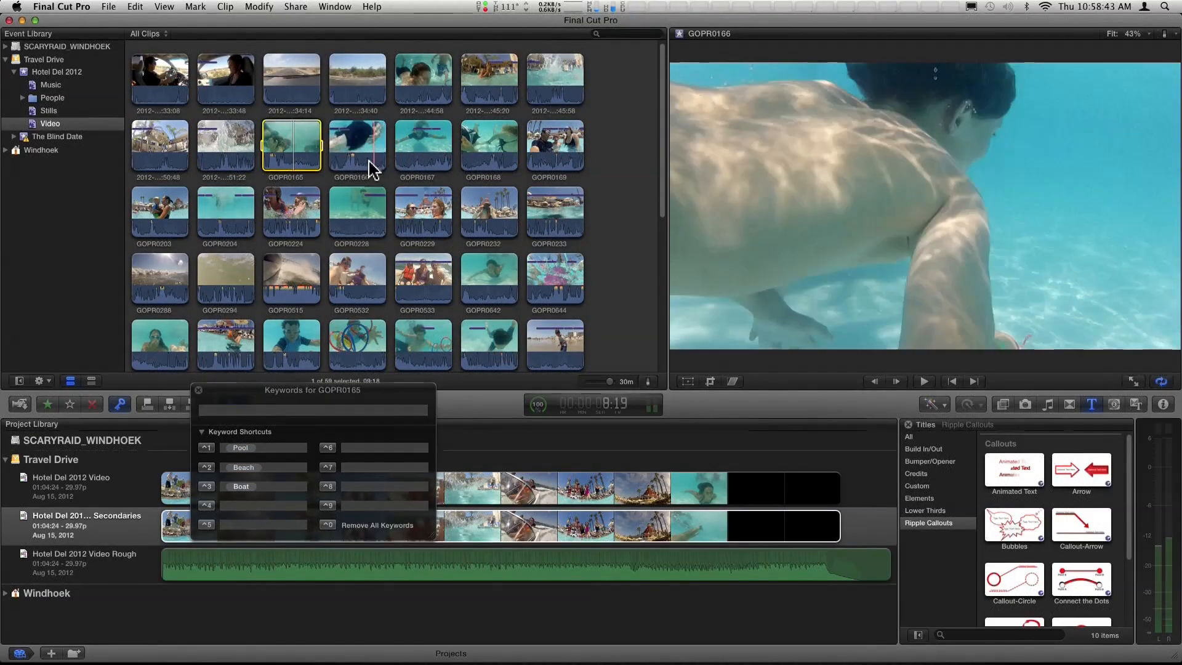
shift+click(440, 161)
super+click(490, 159)
super+click(369, 222)
super+click(223, 225)
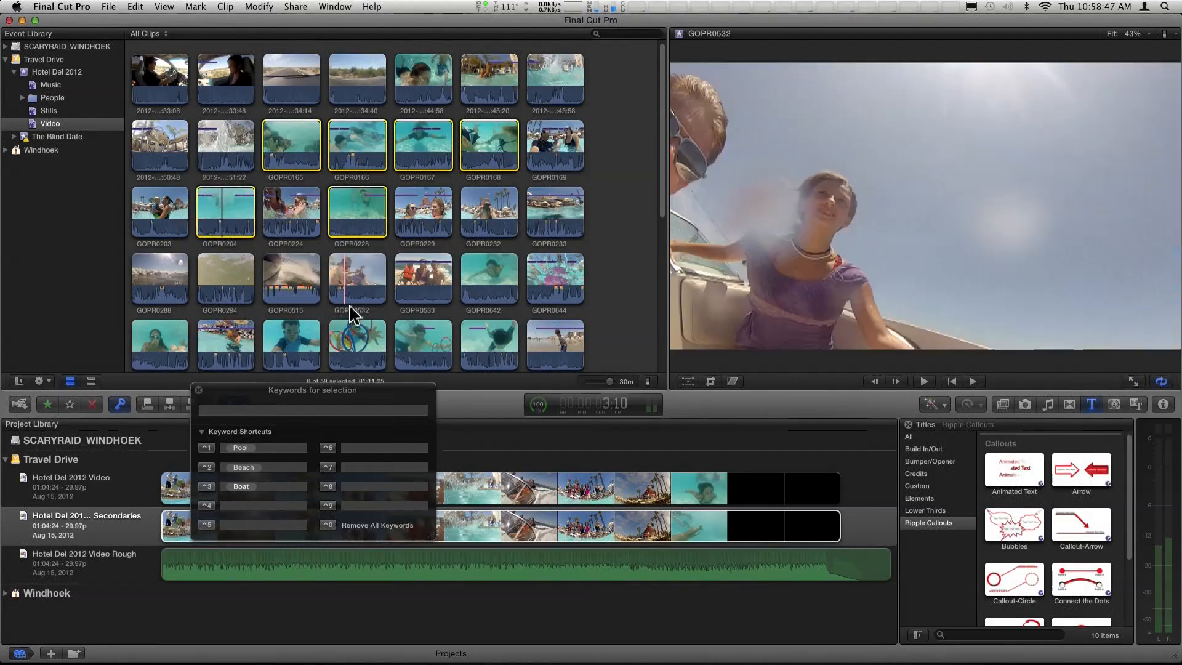
super+click(343, 343)
super+click(292, 342)
super+click(442, 346)
super+click(482, 343)
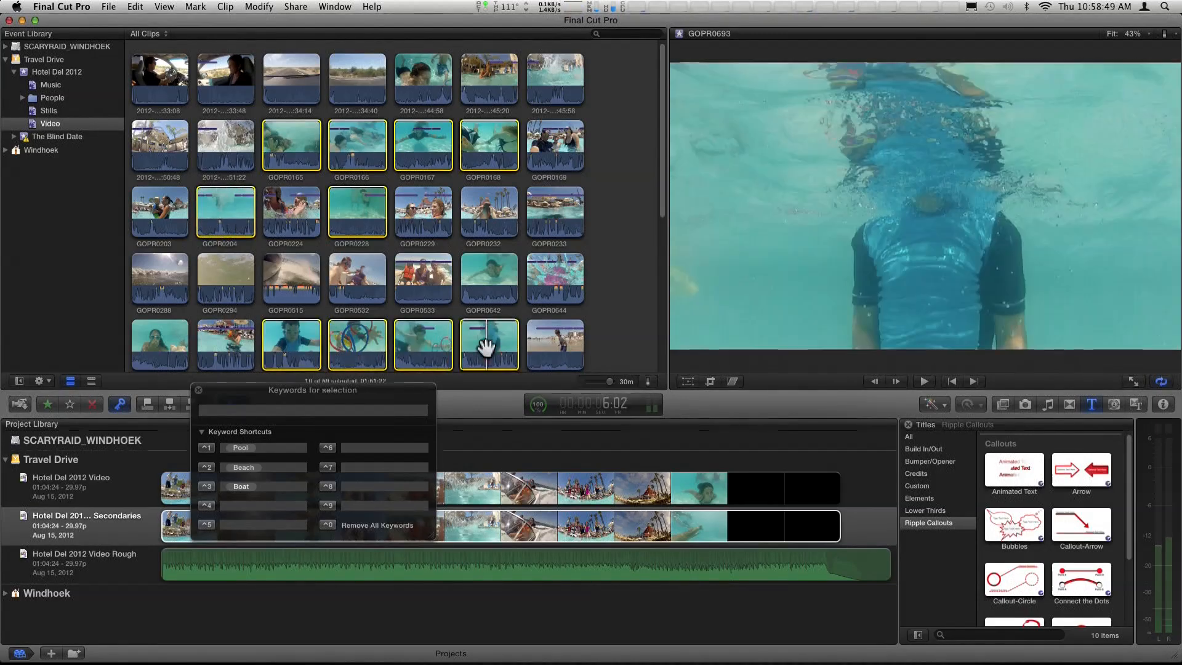
super+click(493, 296)
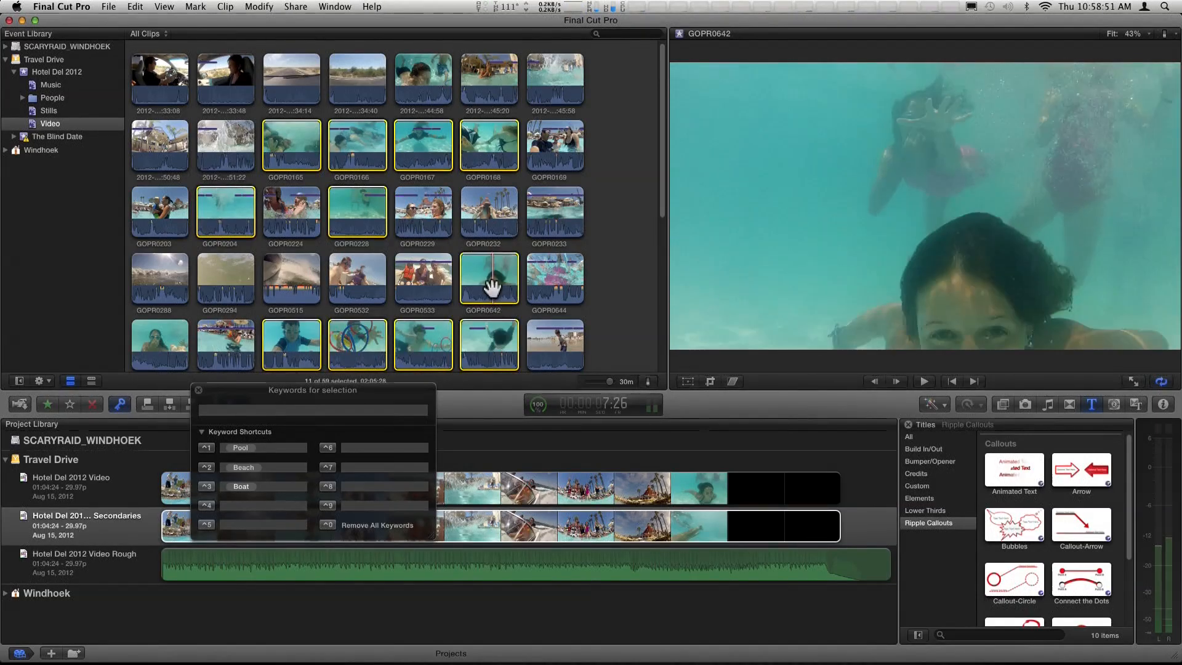
click(206, 448)
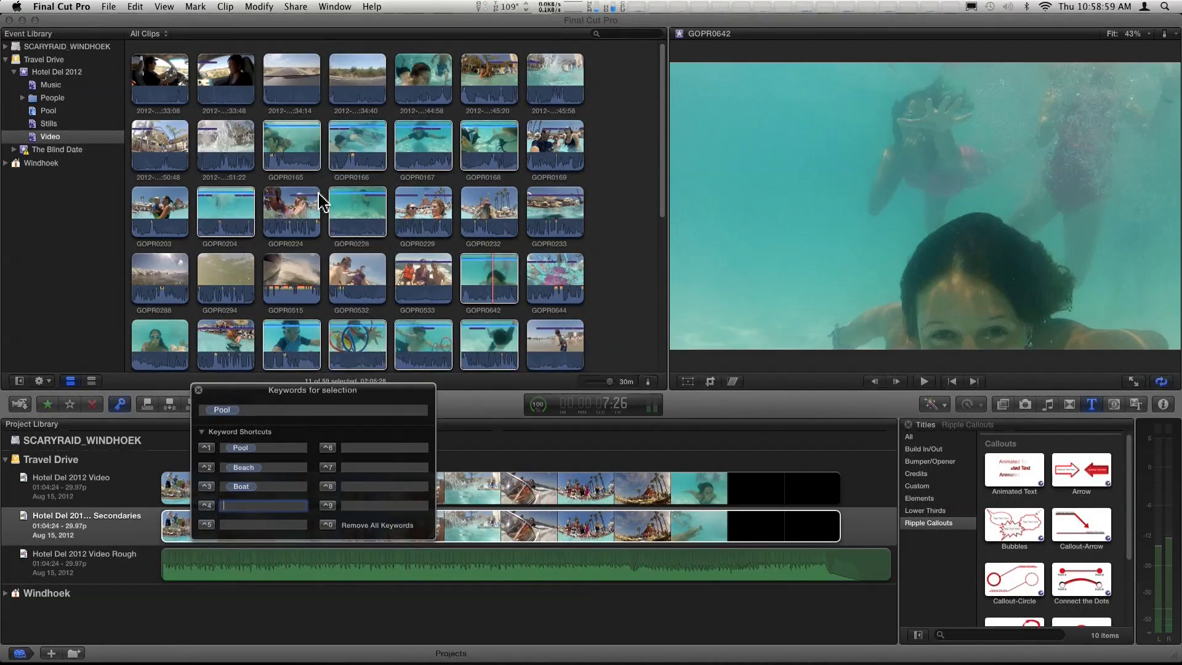
Apply the Beach keyword to clips GOPR0700, 0704, 0710, 0726, 0730, 0740 and 0761, and open the Beach collection.
scroll(317, 117, down, 5)
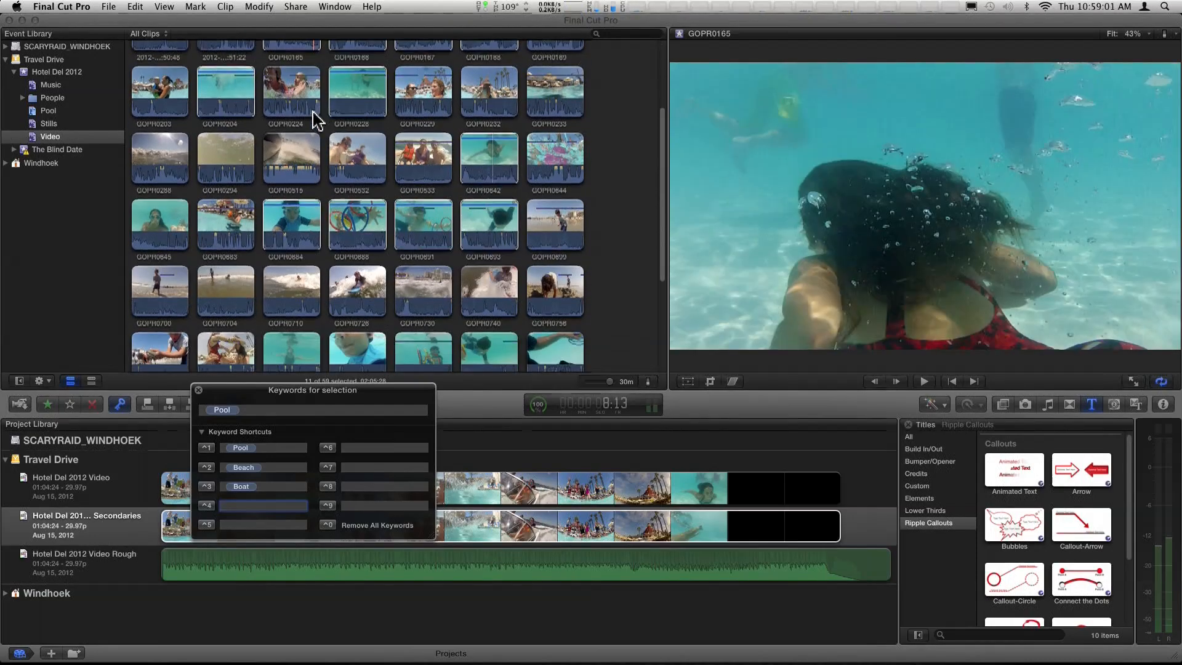
click(165, 296)
super+click(241, 301)
super+click(288, 296)
super+click(348, 291)
super+click(421, 291)
super+click(485, 295)
super+click(161, 350)
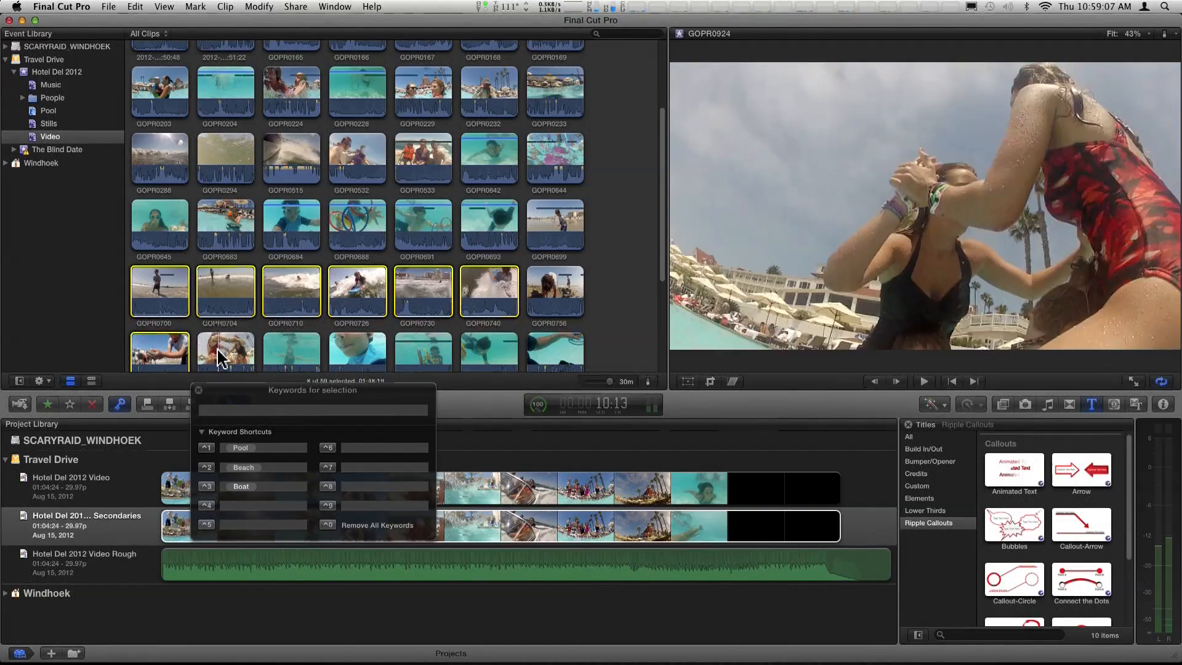
super+click(218, 355)
scroll(218, 348, down, 1)
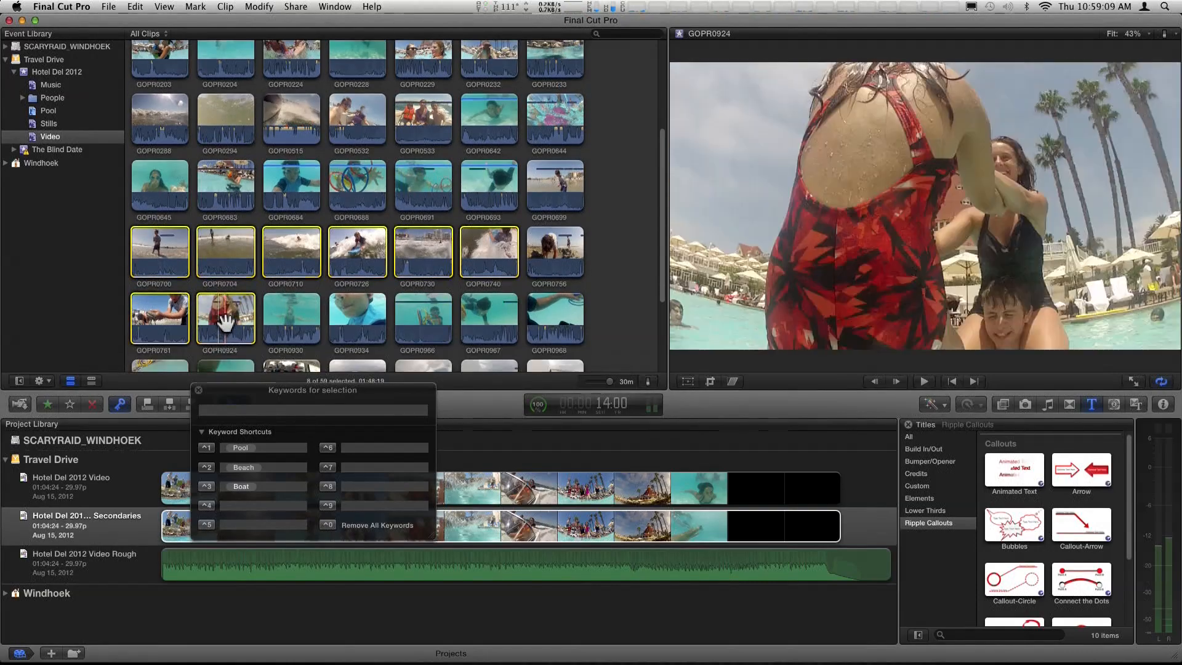
super+click(226, 320)
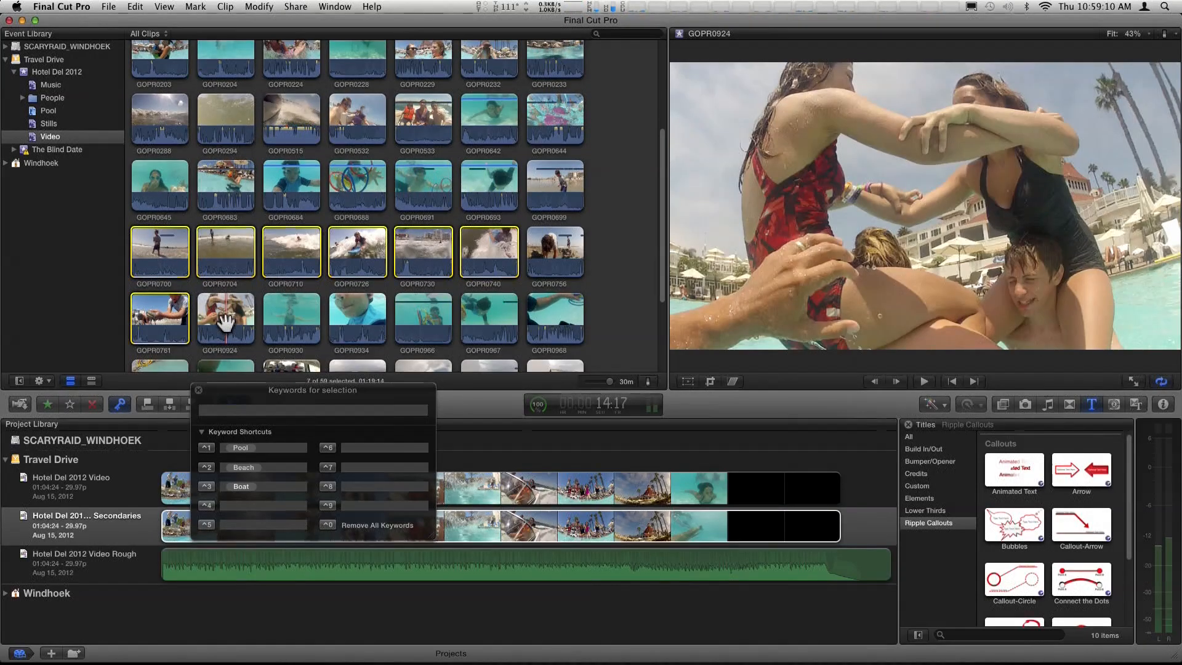
click(207, 469)
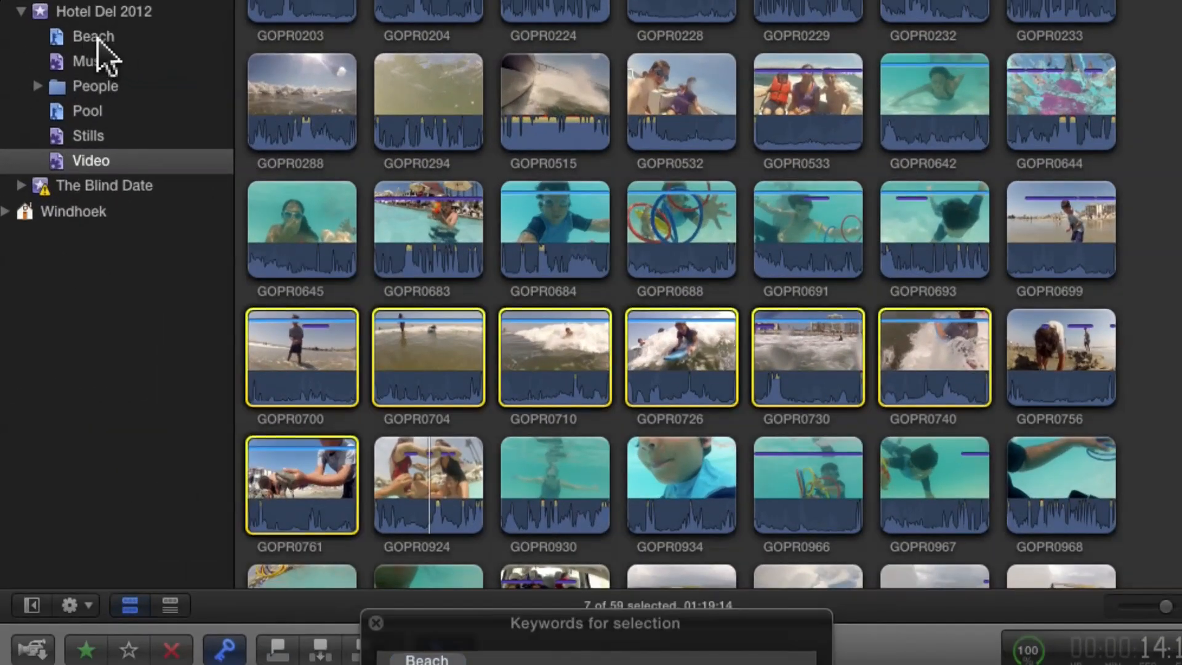
click(89, 37)
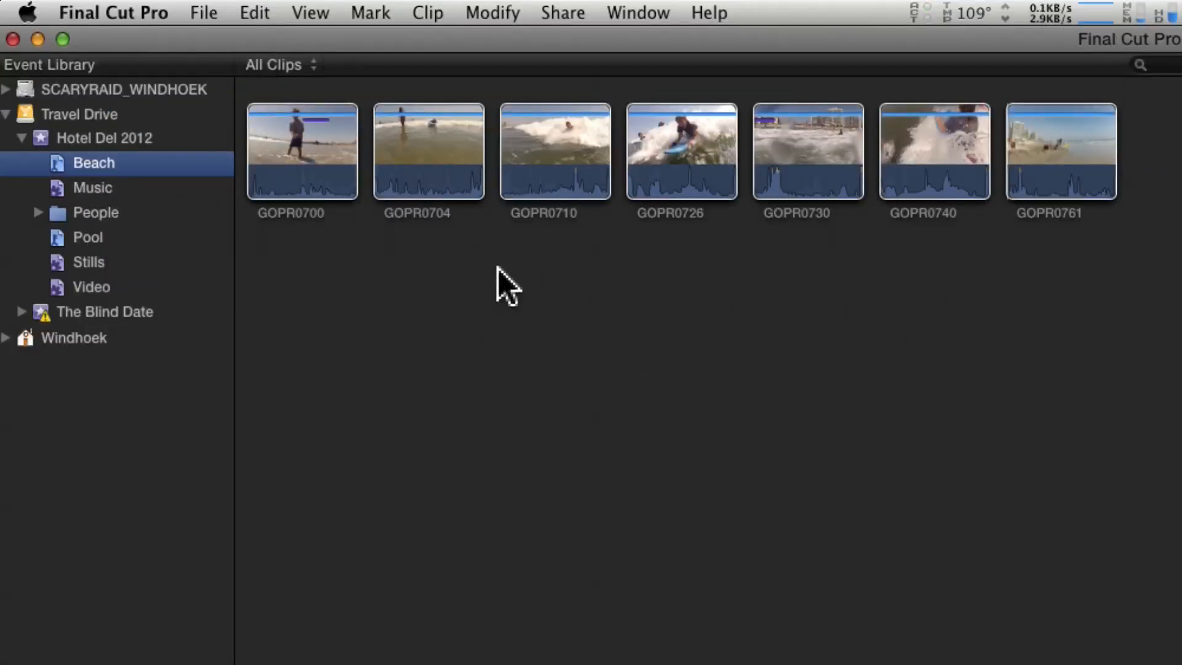
In the Pool collection, mark ranges in clips GOPR0688 and GOPR0166 and rate them as favorites.
click(69, 239)
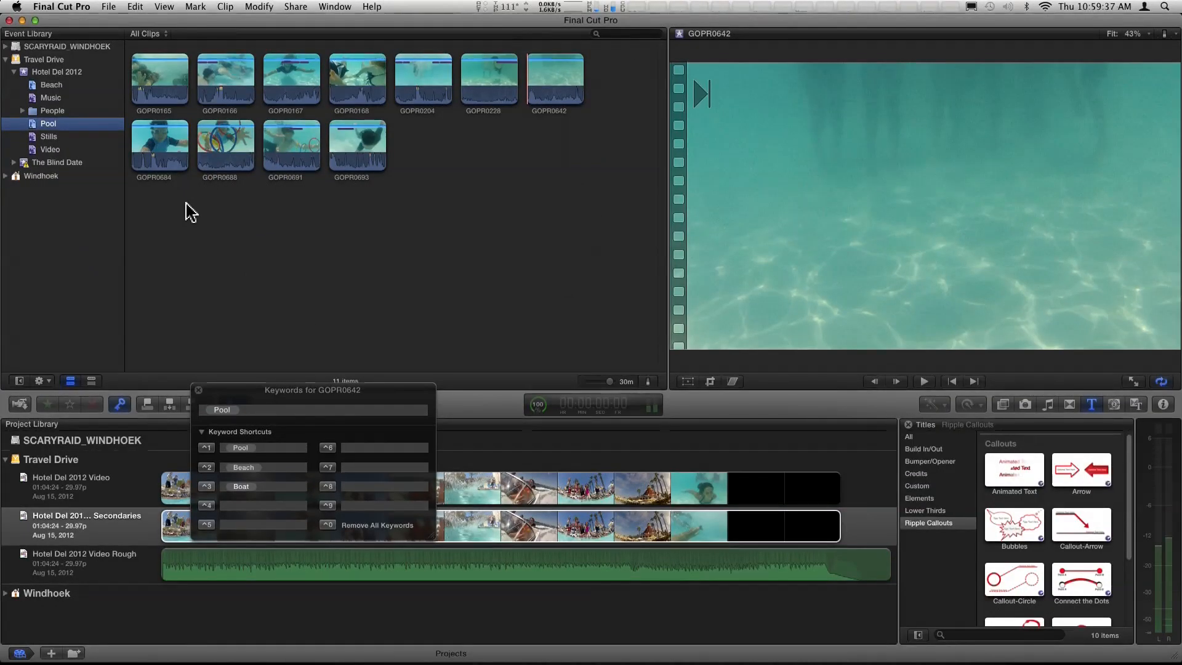
click(237, 146)
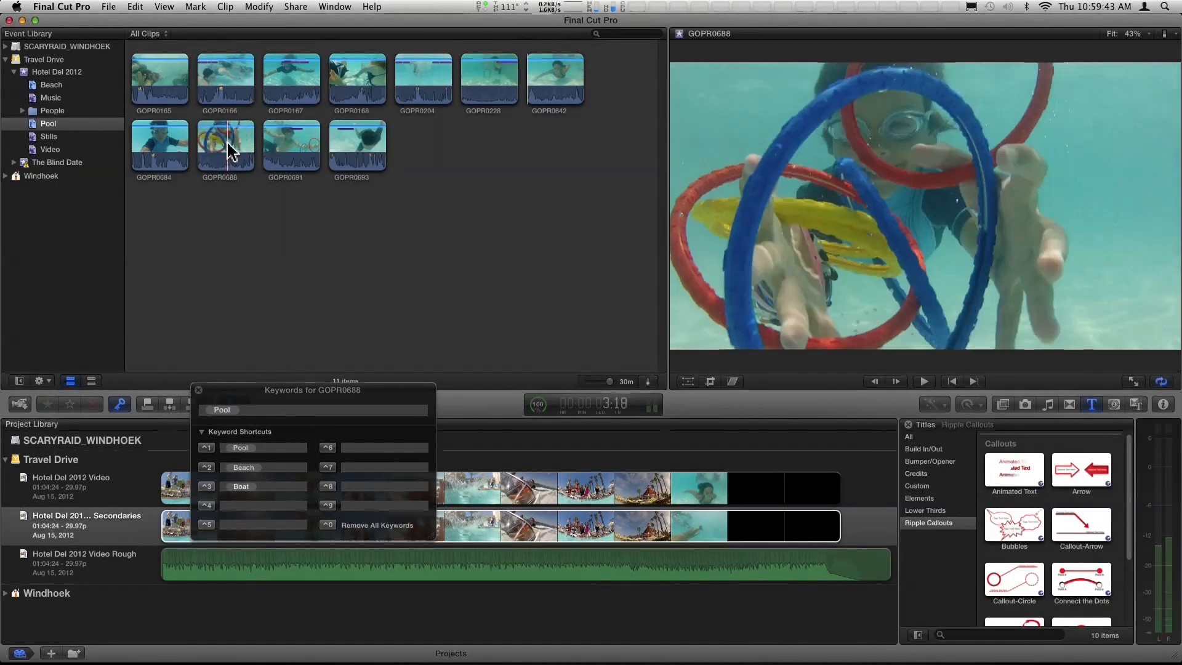
key(i)
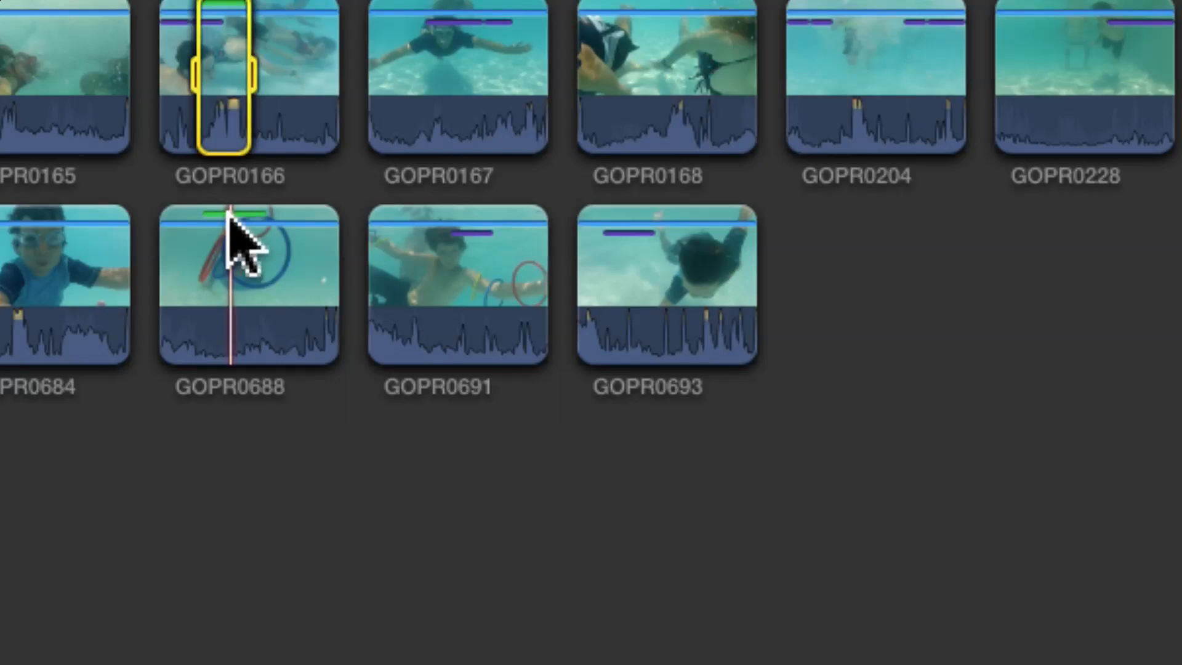
Try selecting clip GOPR0688 by its rating and keyword markers and a range in GOPR0165, and clear the selection.
click(229, 213)
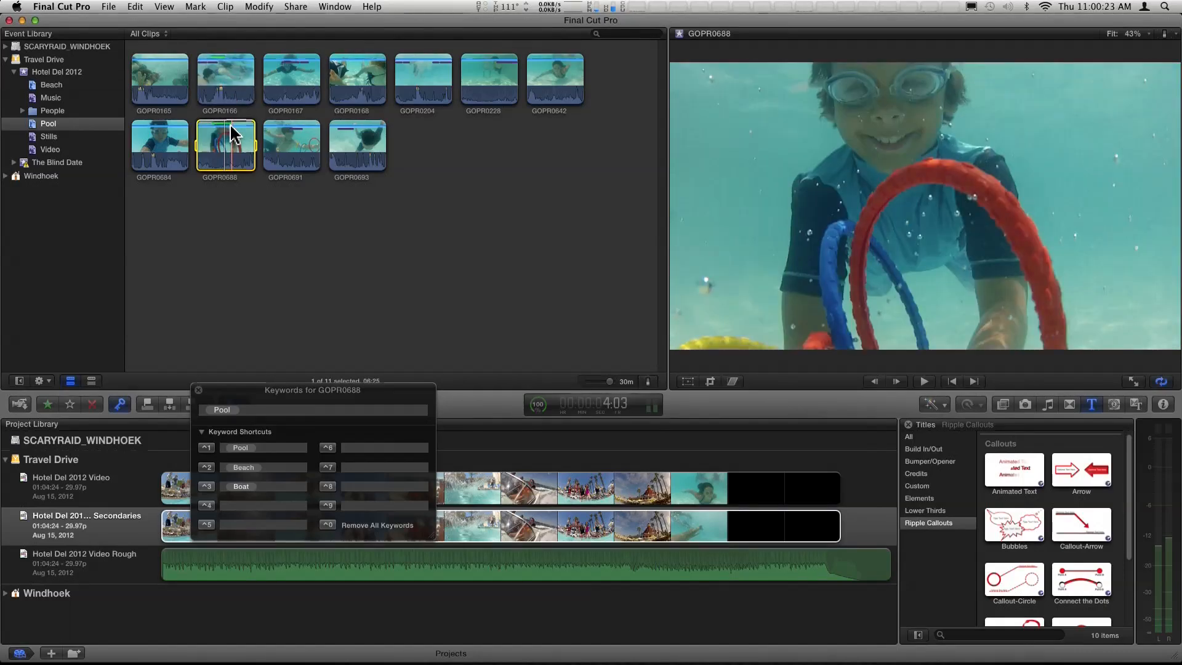
click(219, 58)
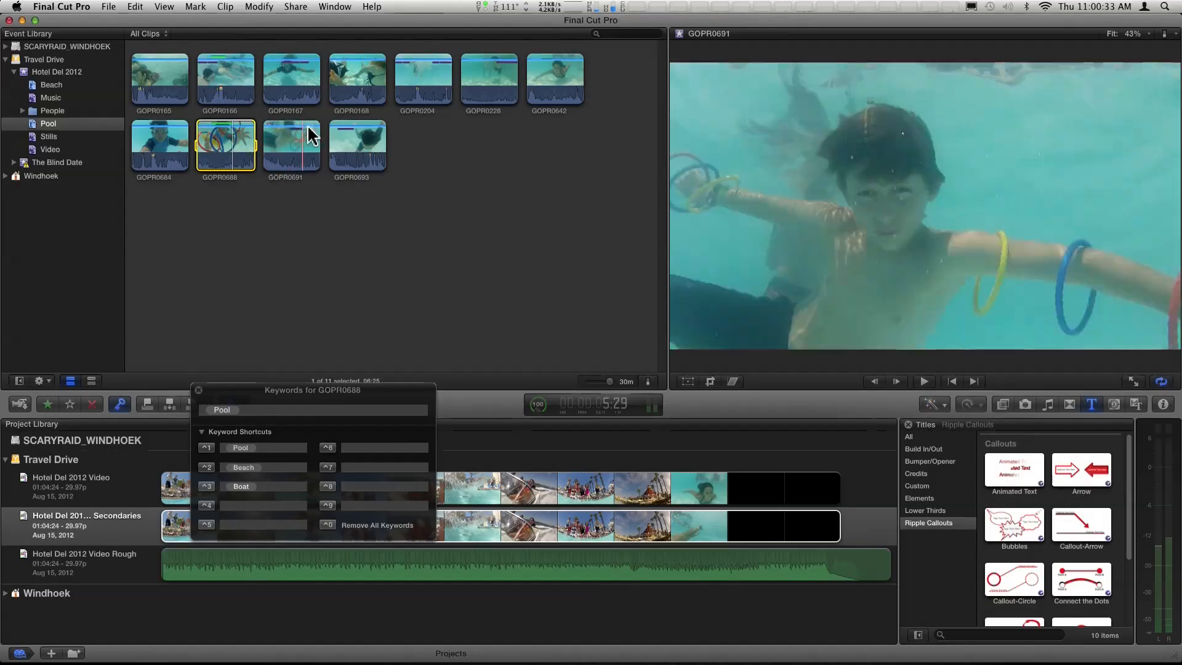
click(148, 89)
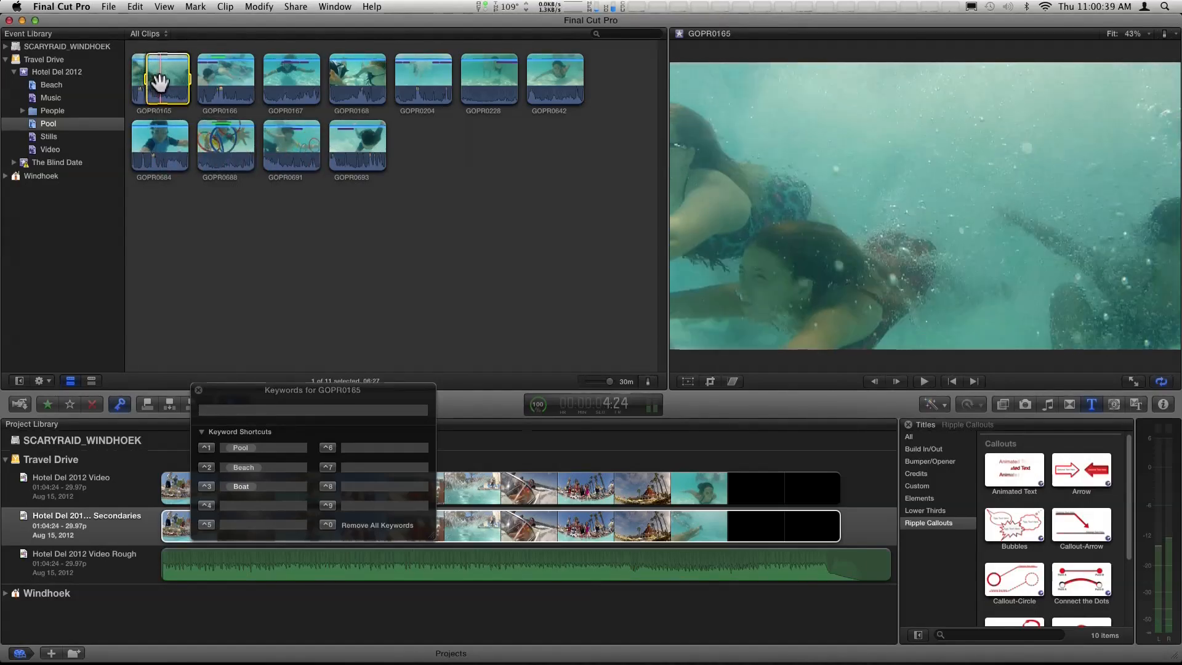
click(193, 216)
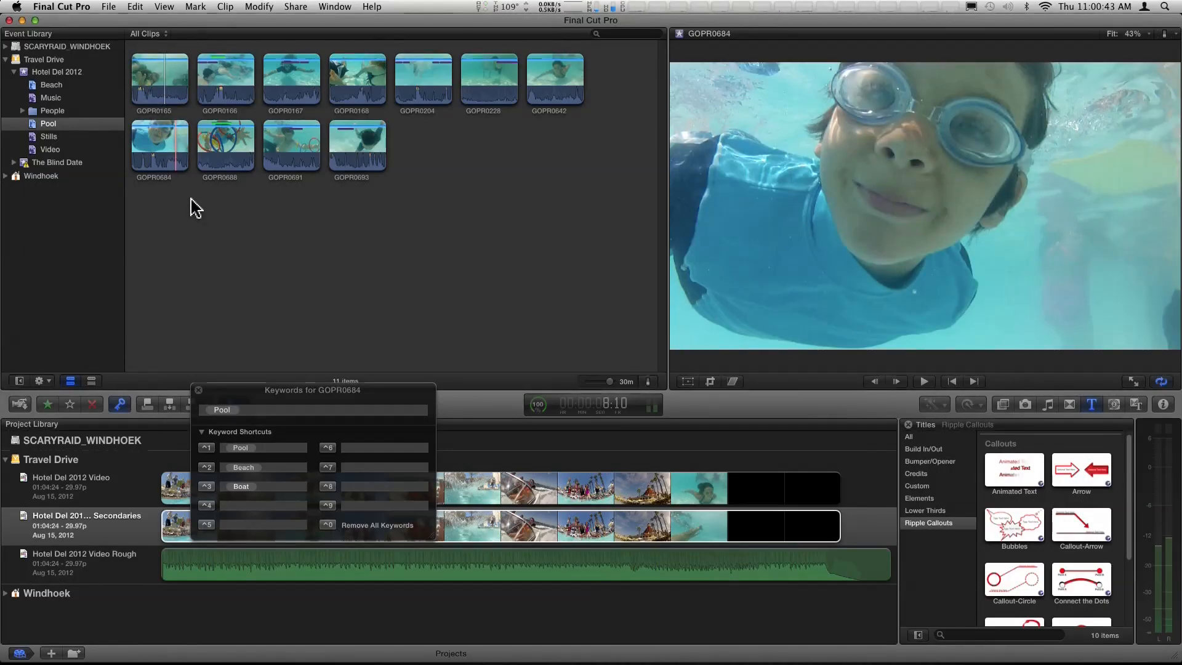
Filter the Pool collection to Favorites, review the ranges of GOPR0166 and GOPR0688, and return to All Clips.
click(153, 35)
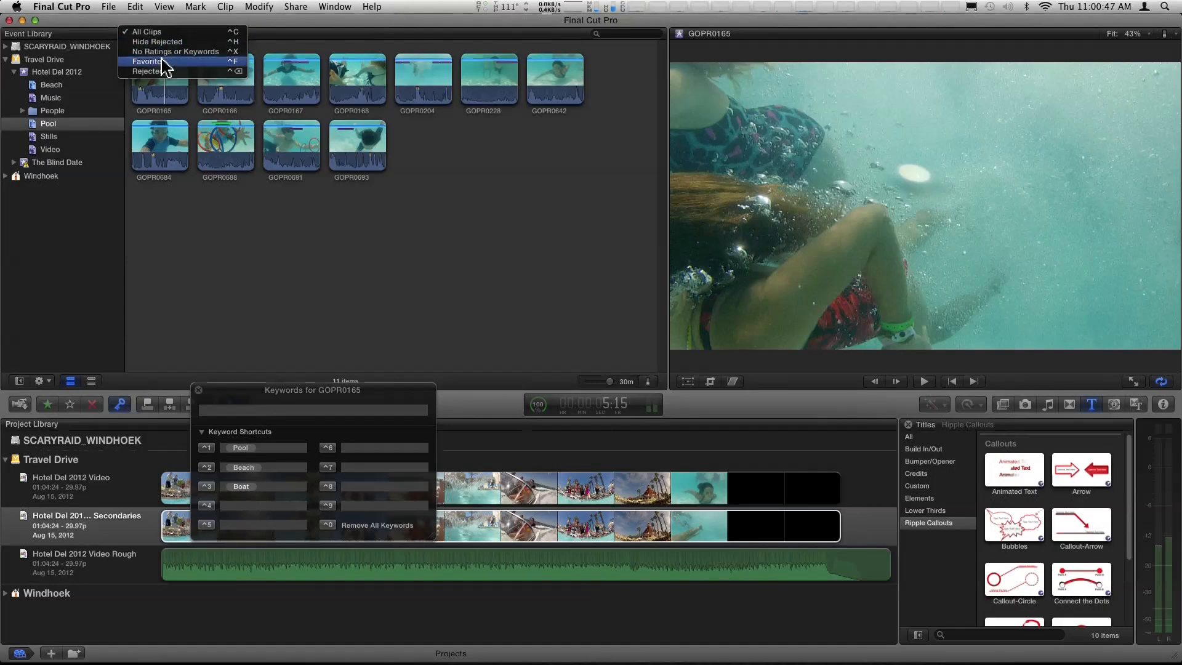
click(162, 61)
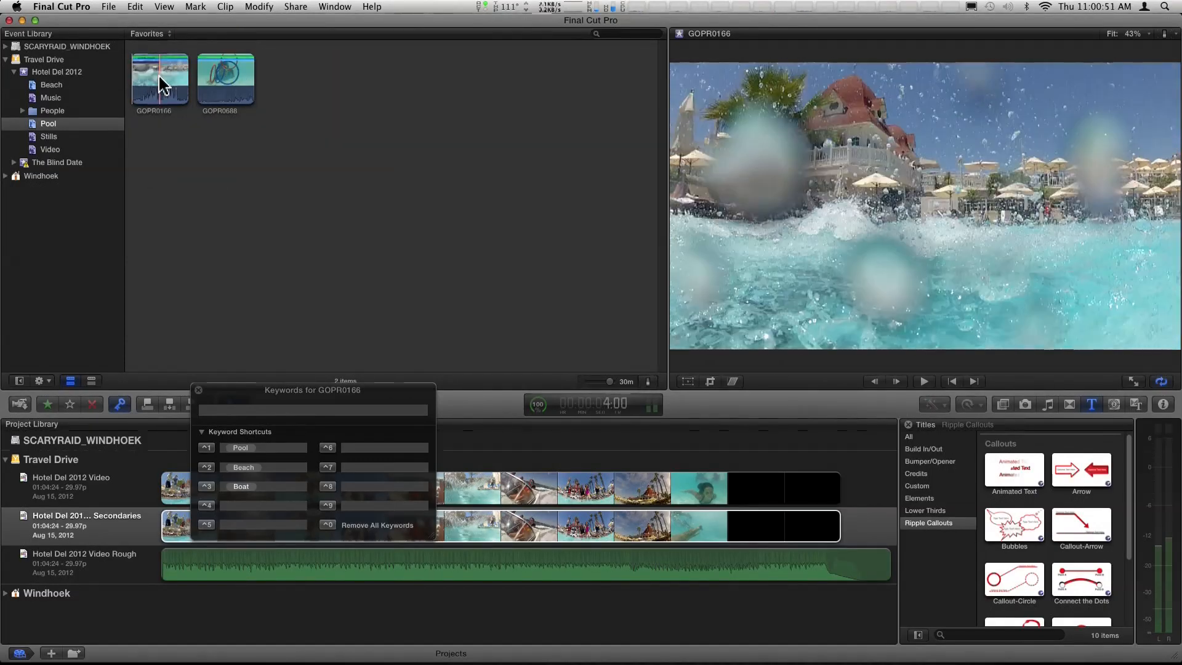
click(218, 85)
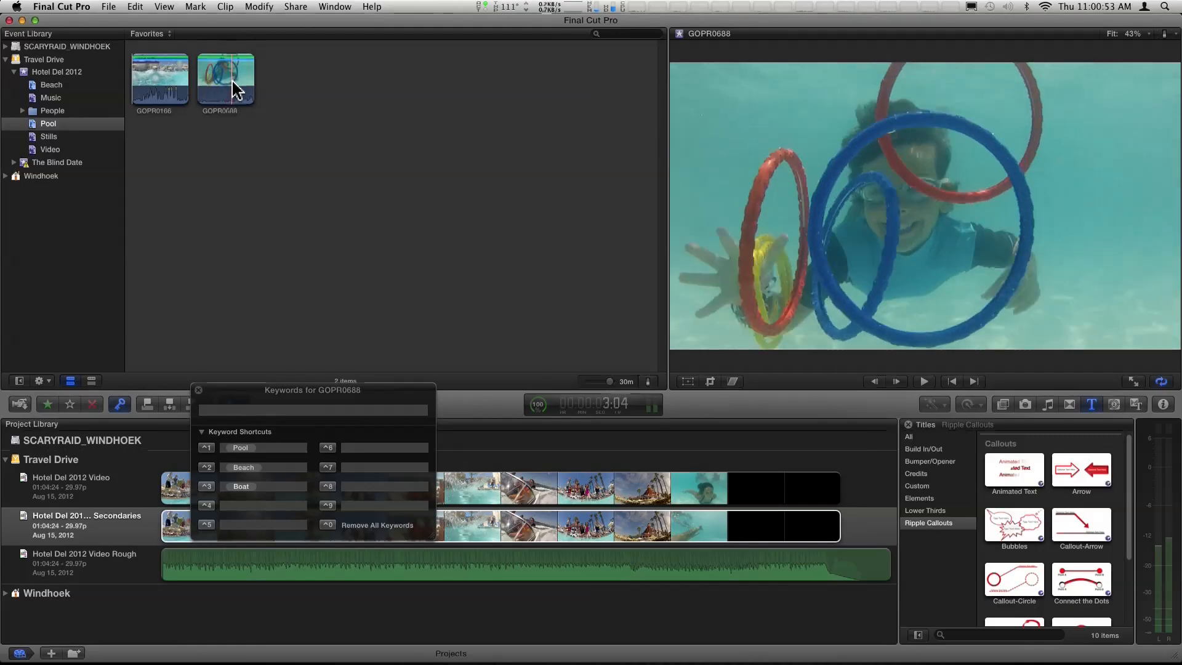
click(181, 101)
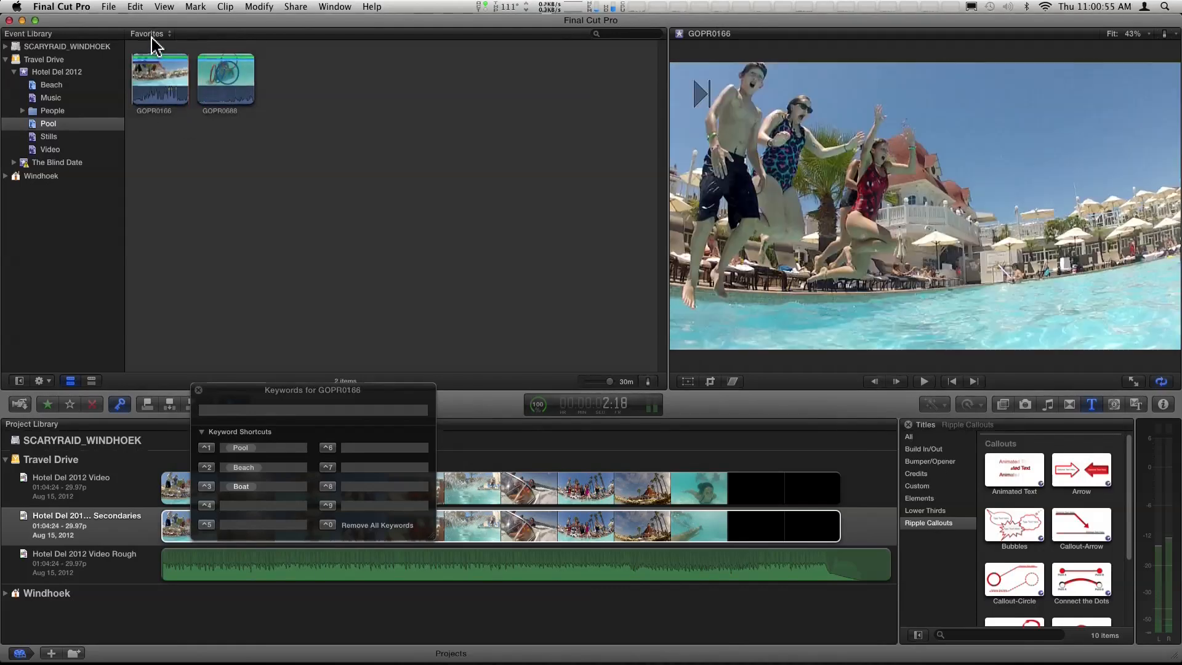
click(151, 35)
click(157, 33)
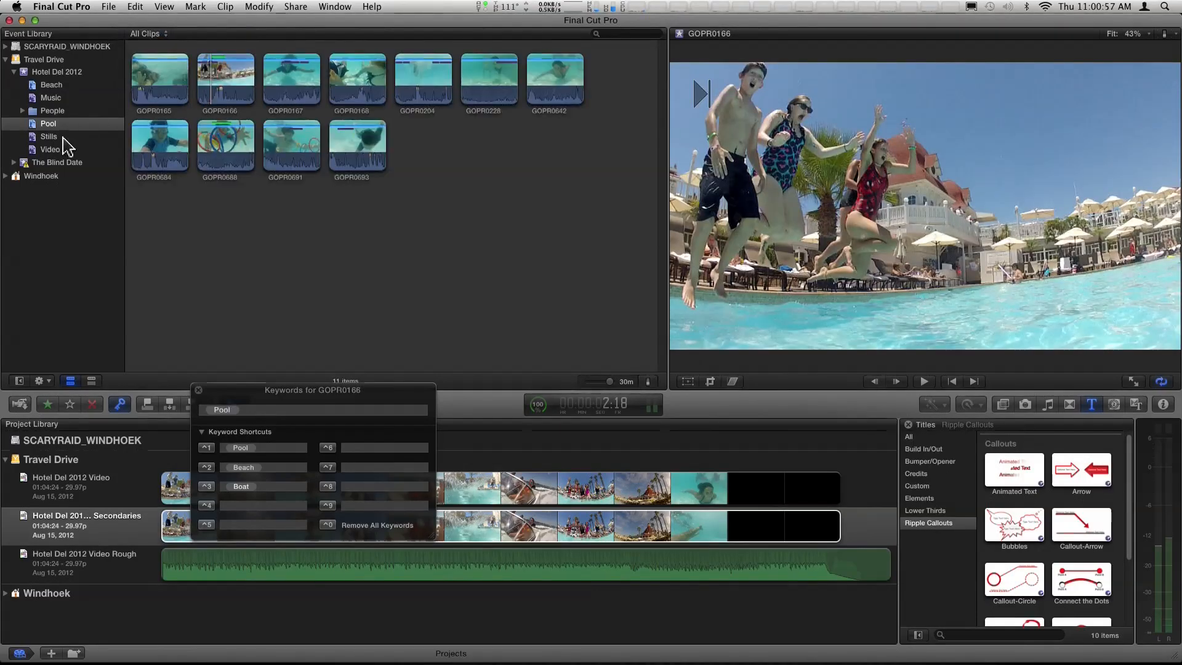
In the Beach collection, rate ranges of clips GOPR0704, GOPR0710 and GOPR0726 as favorites and mark a range in GOPR0740.
click(52, 85)
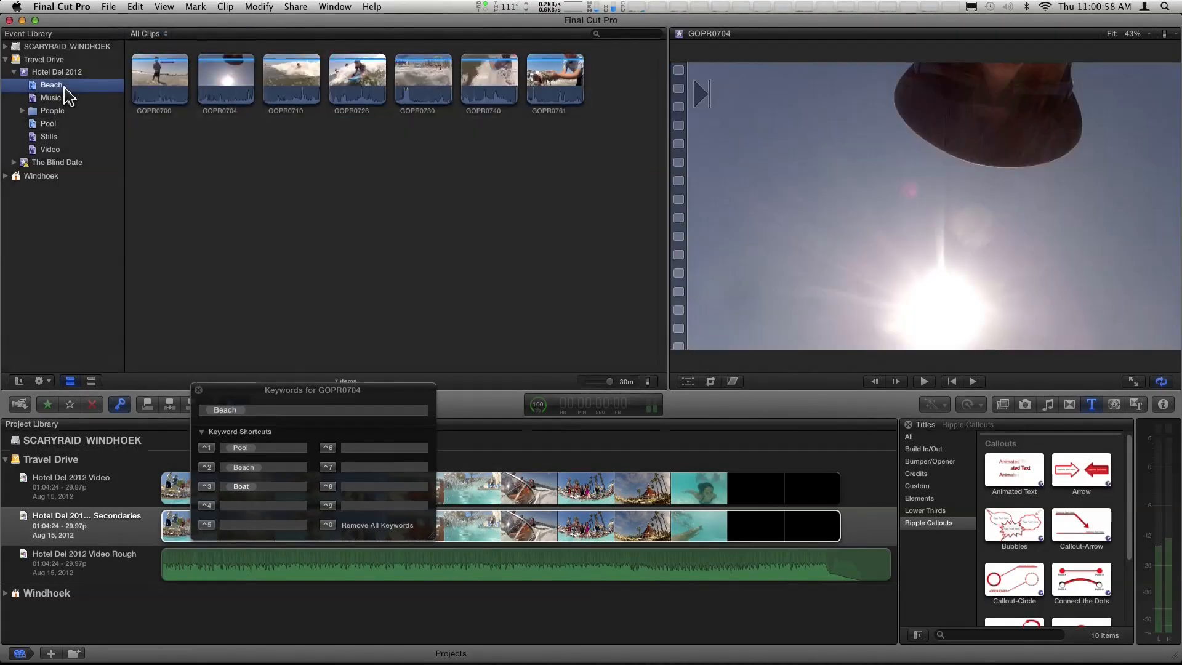
click(232, 97)
key(i)
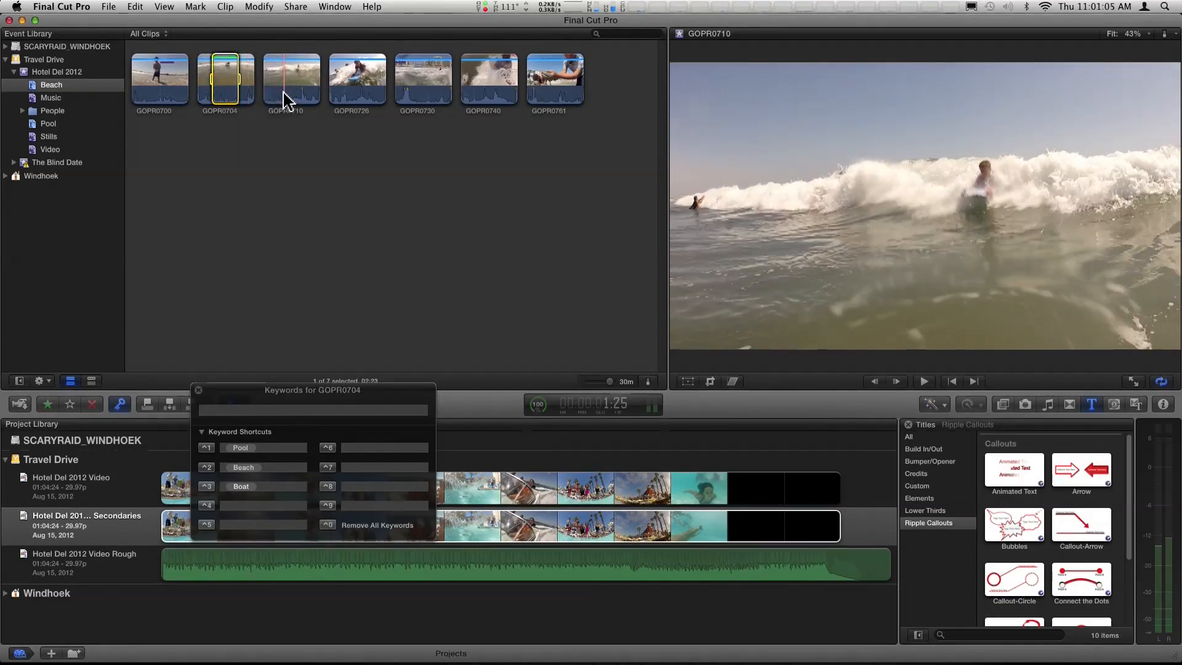
key(i)
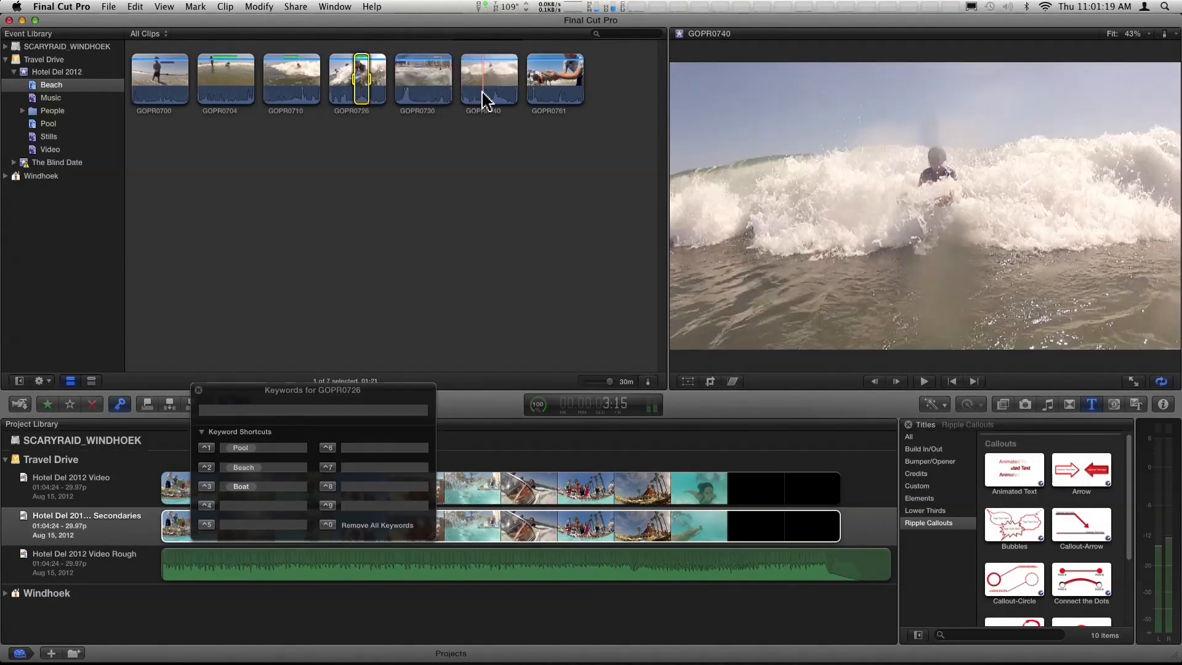
click(482, 92)
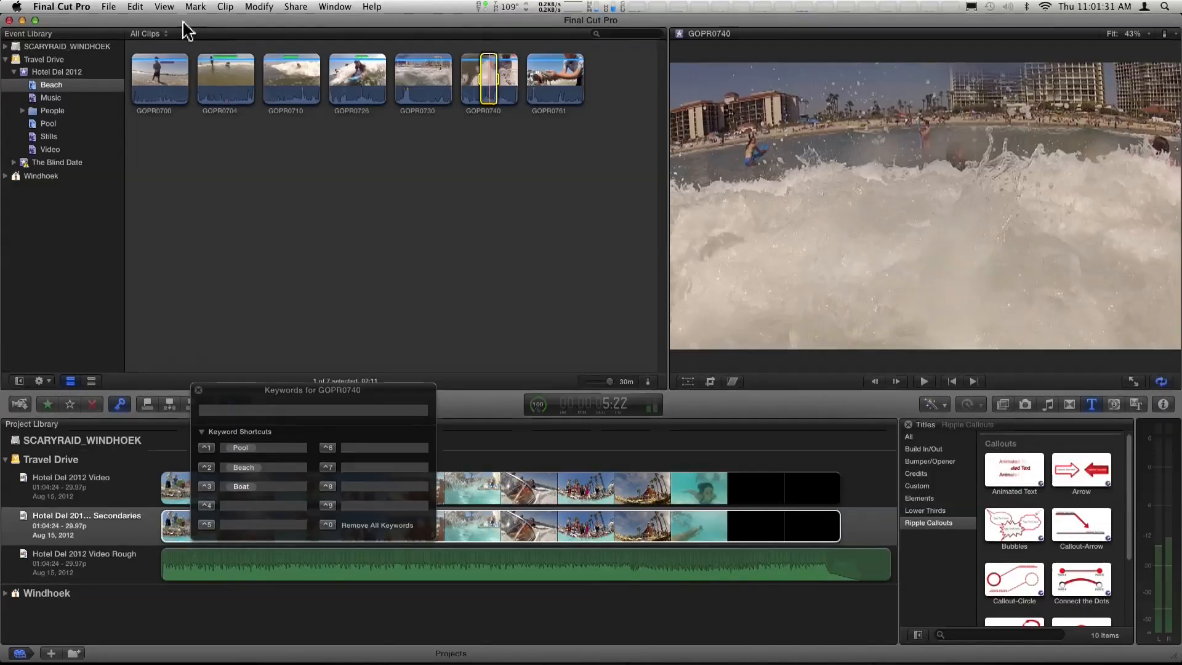
Show only the Favorites in the Beach collection, and reopen the clip filter options.
click(157, 34)
click(149, 62)
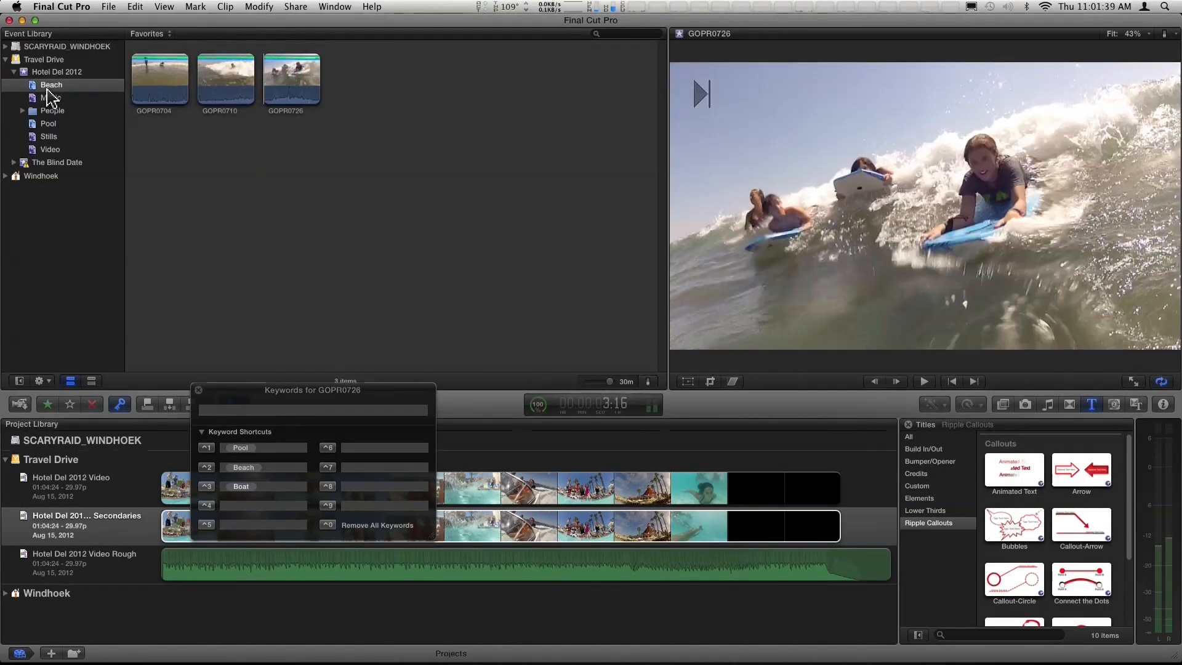
click(151, 35)
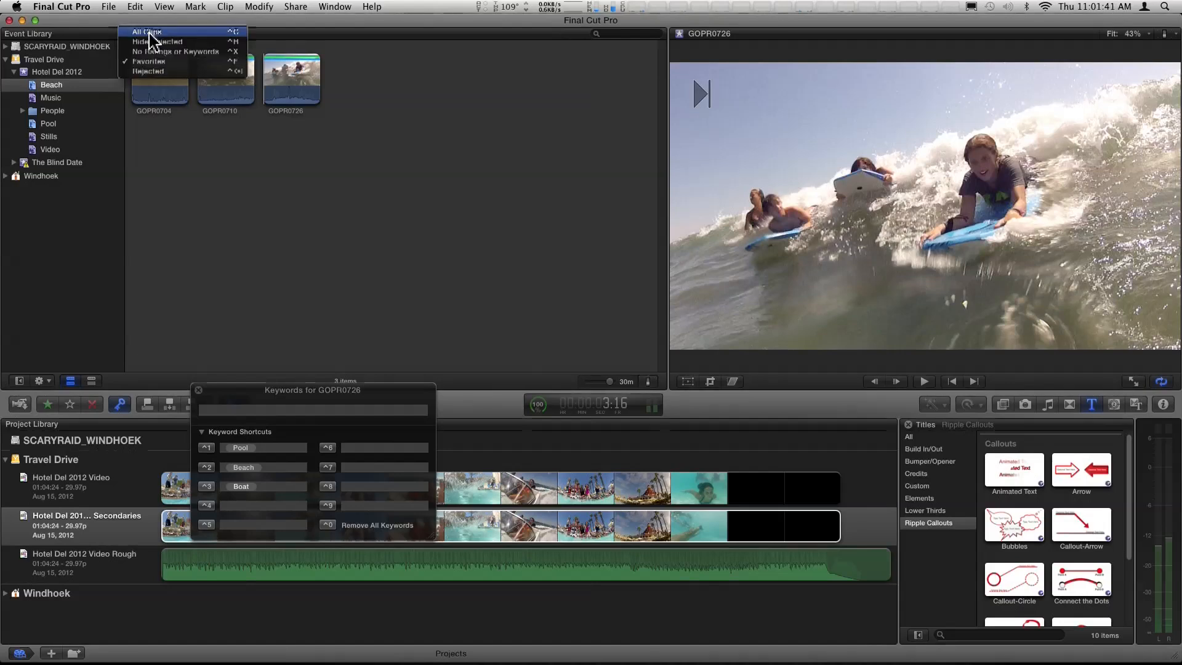